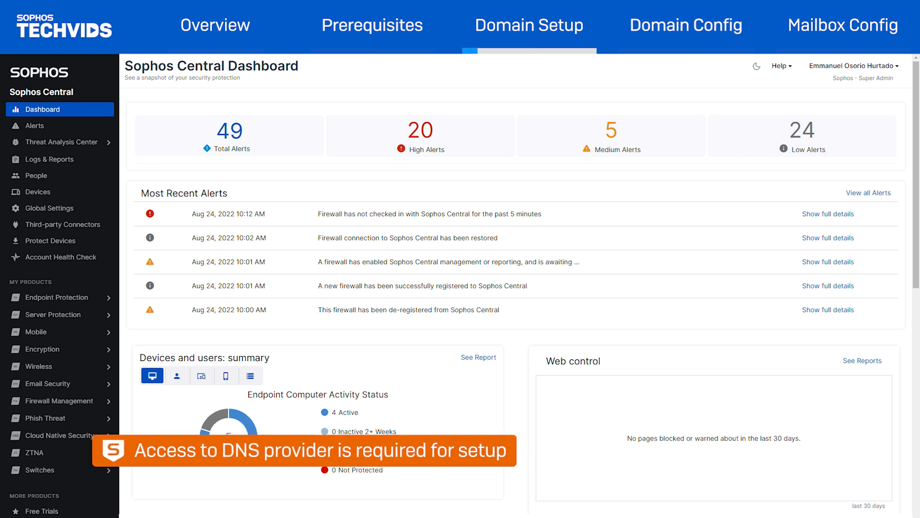
Step: Open the Email Security domain settings and start adding a domain with nointerface.ca as the email domain
{"action": "left_click", "coordinate": [68, 386]}
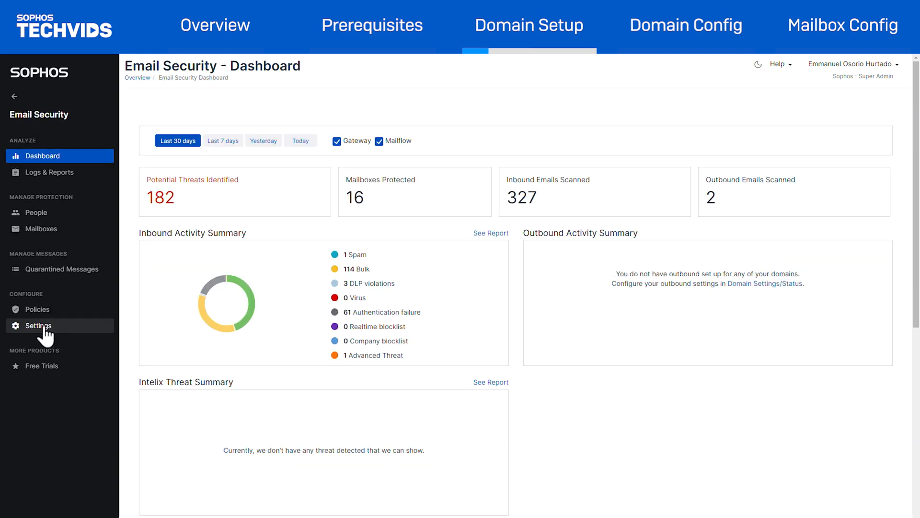
{"action": "left_click", "coordinate": [38, 326]}
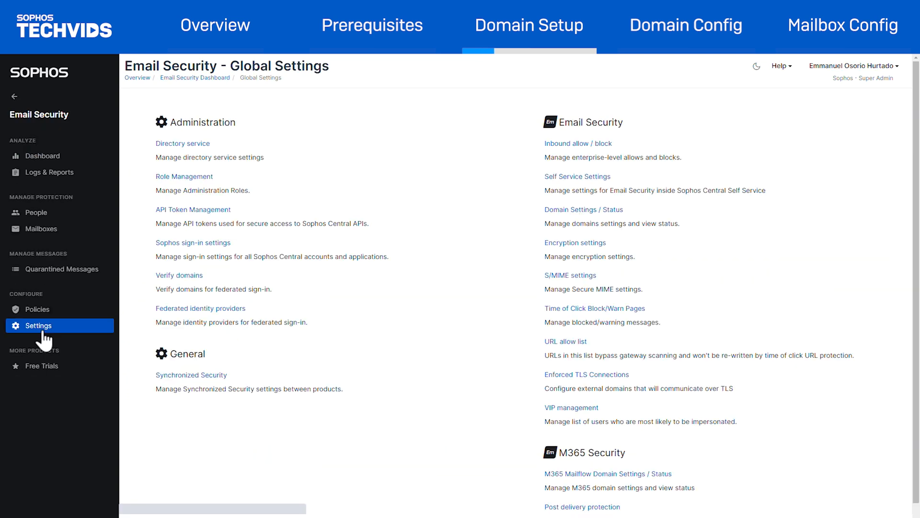
{"action": "left_click", "coordinate": [556, 211]}
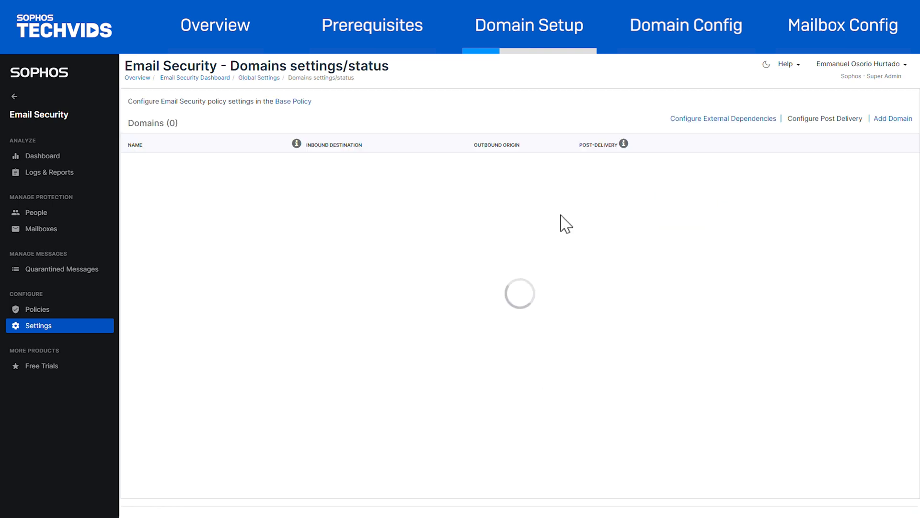
{"action": "left_click", "coordinate": [886, 120]}
{"action": "left_click", "coordinate": [378, 202]}
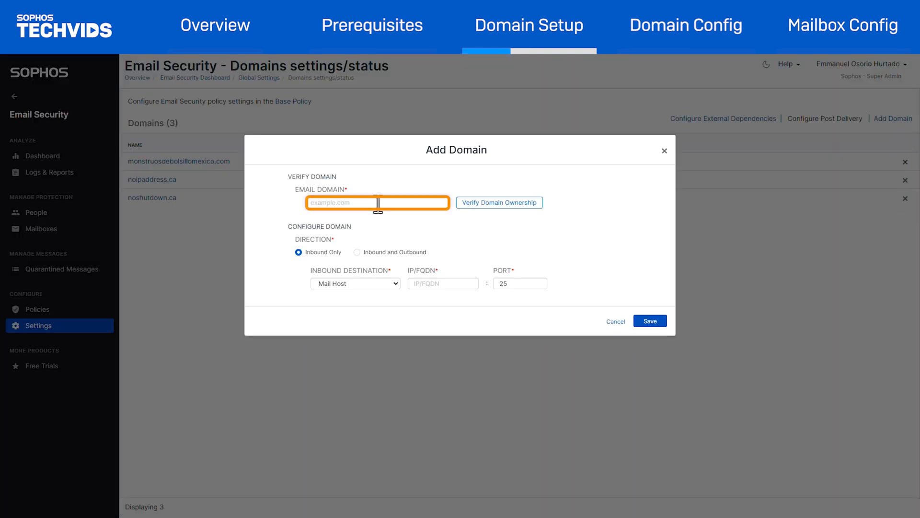
{"action": "type", "text": "nointerface.ca"}
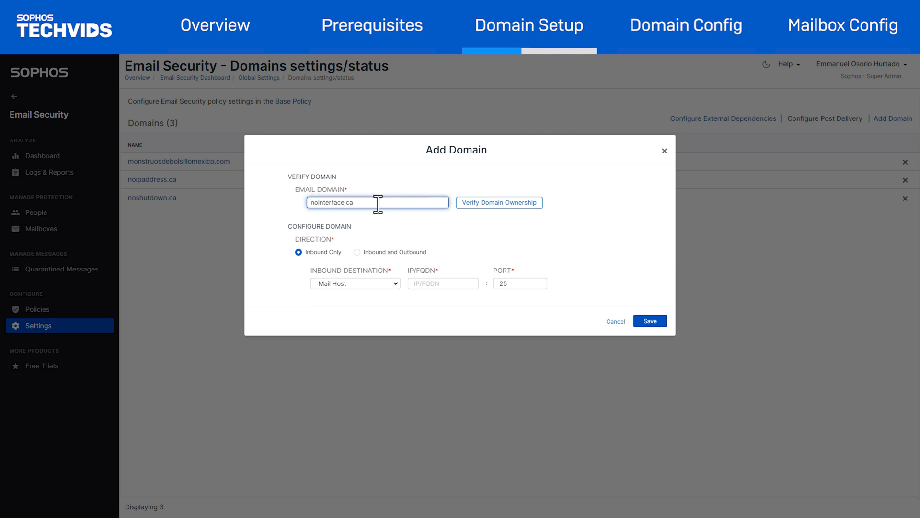
Step: Request domain ownership verification for nointerface.ca and copy the TXT value for its DNS record
{"action": "left_click", "coordinate": [485, 203]}
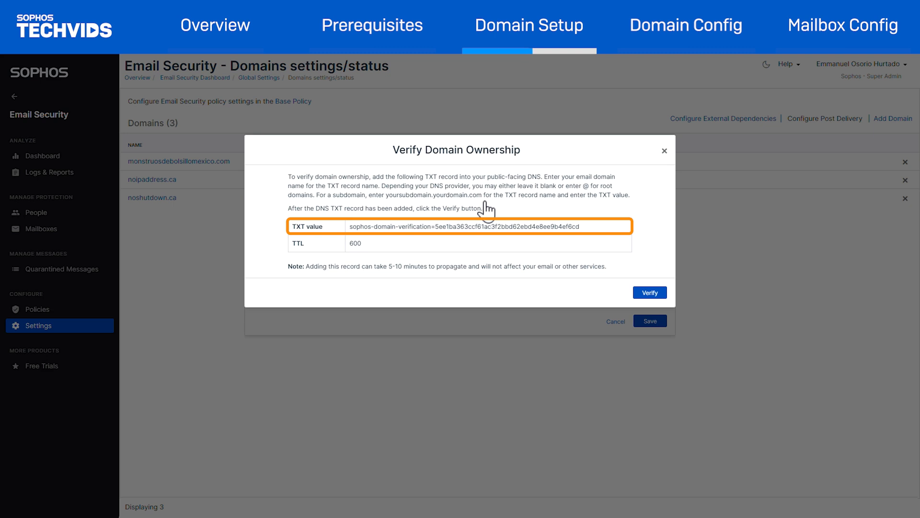
{"action": "triple_click", "coordinate": [492, 227]}
{"action": "right_click", "coordinate": [492, 225]}
{"action": "left_click", "coordinate": [503, 235]}
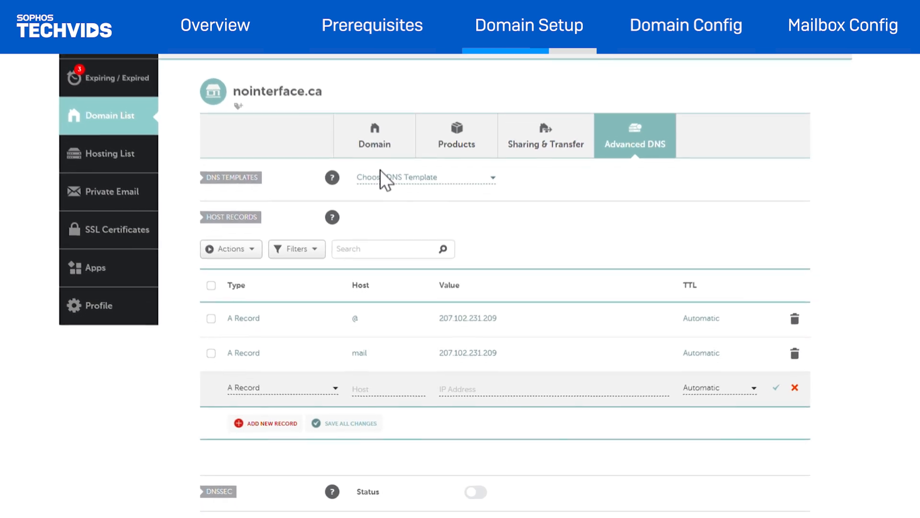
Step: In the DNS provider's host records for nointerface.ca, add a TXT Record with host @ and the copied domain verification value
{"action": "left_click", "coordinate": [298, 371]}
{"action": "scroll", "coordinate": [296, 422], "scroll_direction": "down", "scroll_amount": 3}
{"action": "left_click", "coordinate": [294, 444]}
{"action": "left_click", "coordinate": [393, 369]}
{"action": "type", "text": "@"}
{"action": "right_click", "coordinate": [479, 368]}
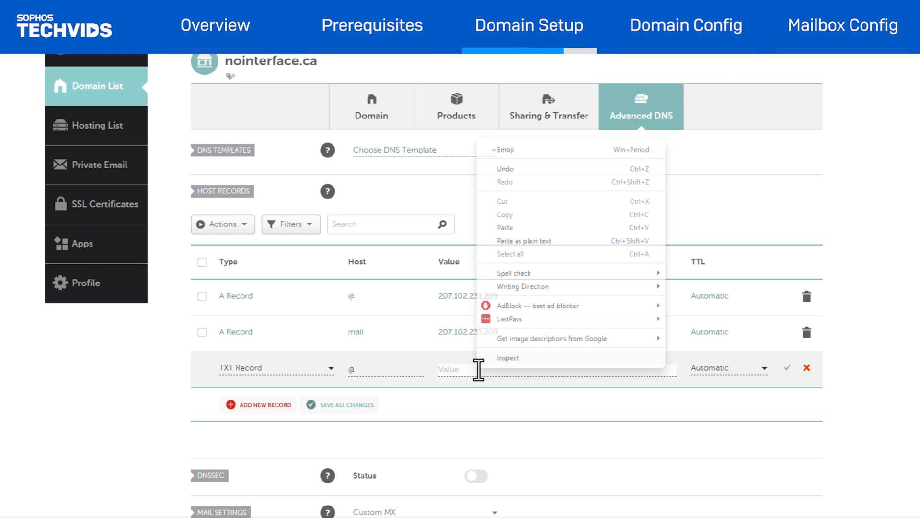
{"action": "left_click", "coordinate": [550, 239]}
{"action": "left_click", "coordinate": [787, 369]}
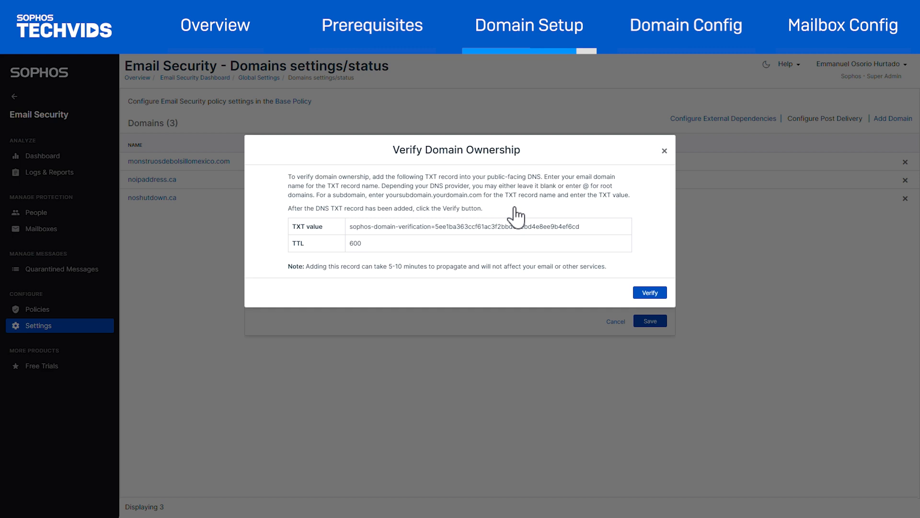
Step: Back in Sophos Central, verify ownership of nointerface.ca and set its direction to Inbound and Outbound
{"action": "left_click", "coordinate": [641, 294]}
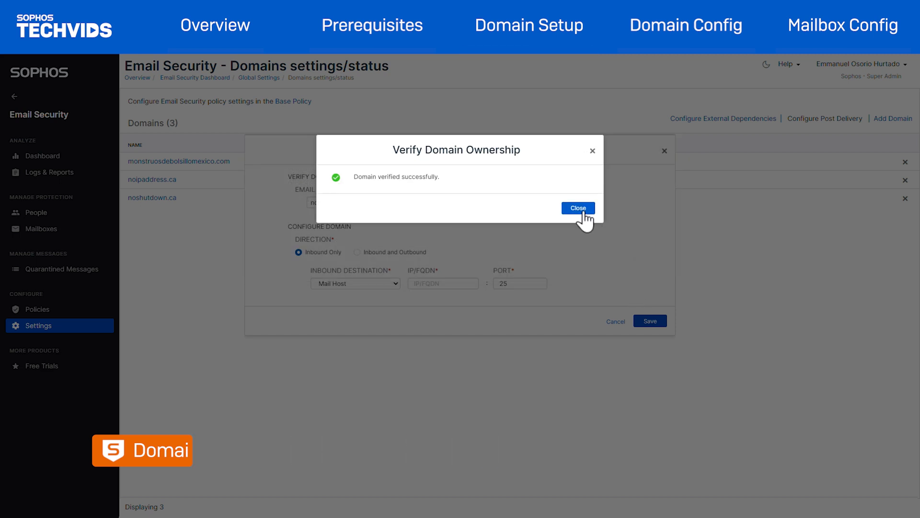
{"action": "left_click", "coordinate": [584, 210]}
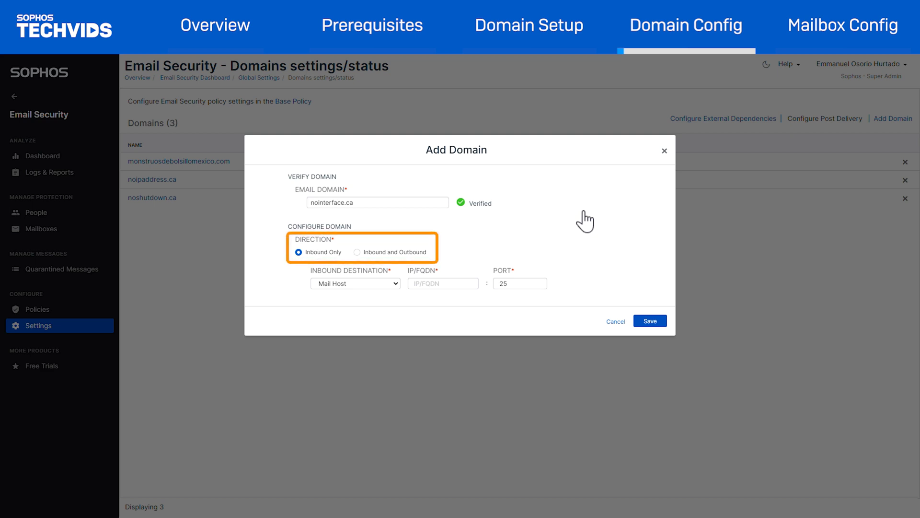
{"action": "left_click", "coordinate": [357, 253]}
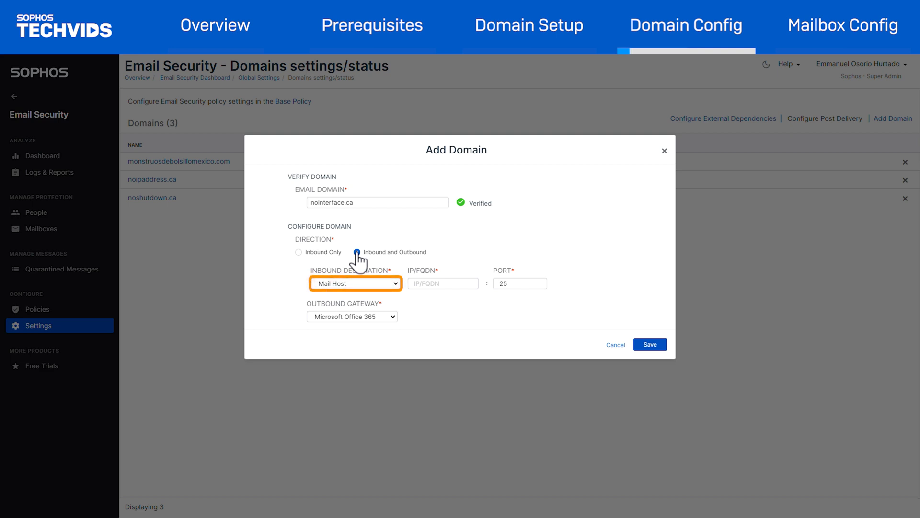
Step: Set the inbound destination to Mail Host with IP/FQDN 207.102.231.198
{"action": "left_click", "coordinate": [396, 283]}
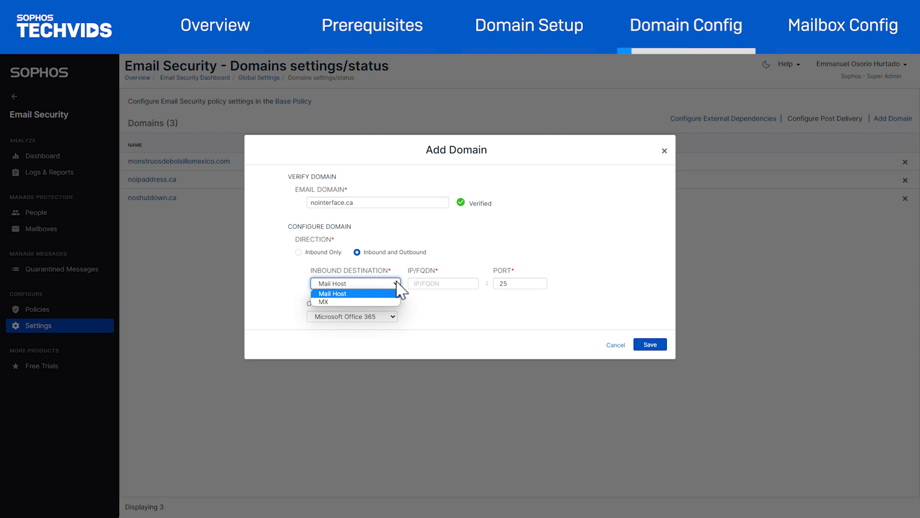
{"action": "left_click", "coordinate": [398, 293]}
{"action": "key", "text": "Tab"}
{"action": "type", "text": "207"}
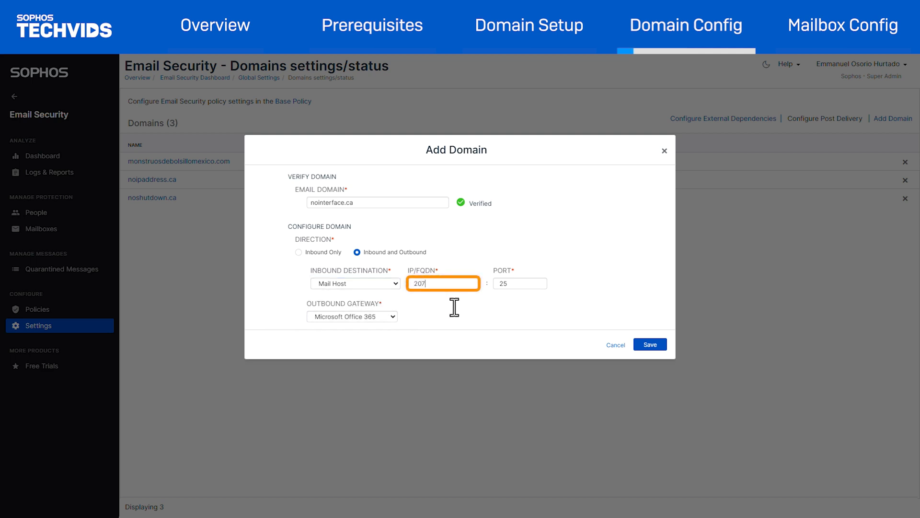
{"action": "type", "text": ".102.231.198"}
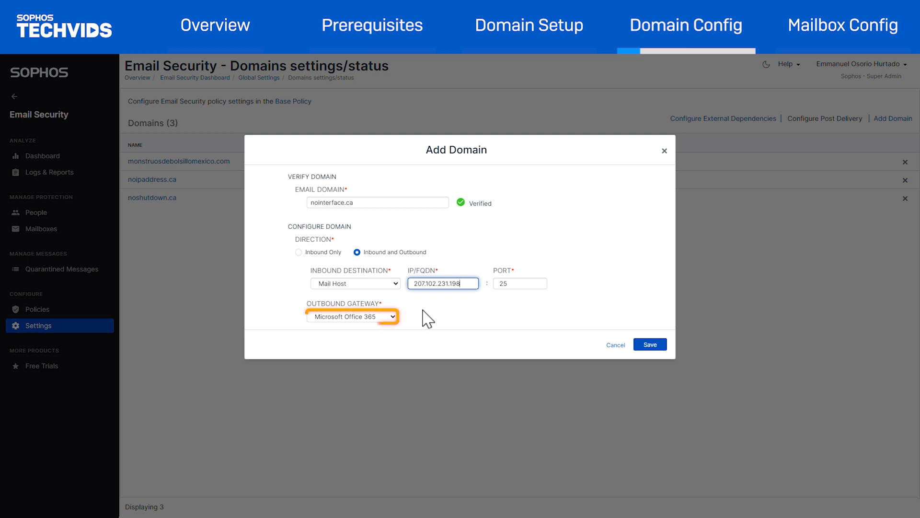
Step: Set the outbound gateway to Custom Gateway, add IP 207.102.231.198, and save the domain, closing the external dependencies information
{"action": "left_click", "coordinate": [393, 317]}
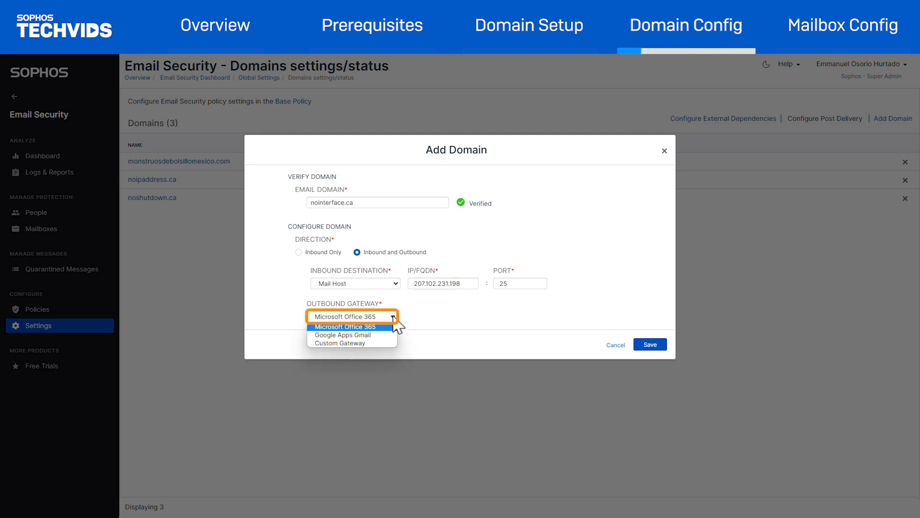
{"action": "left_click", "coordinate": [384, 342]}
{"action": "left_click", "coordinate": [468, 317]}
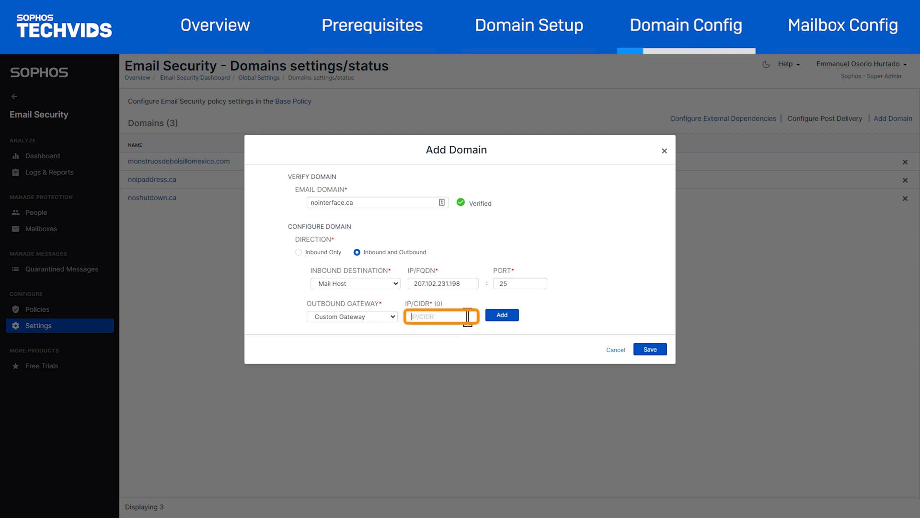
{"action": "type", "text": "207.102.231.198"}
{"action": "left_click", "coordinate": [511, 315]}
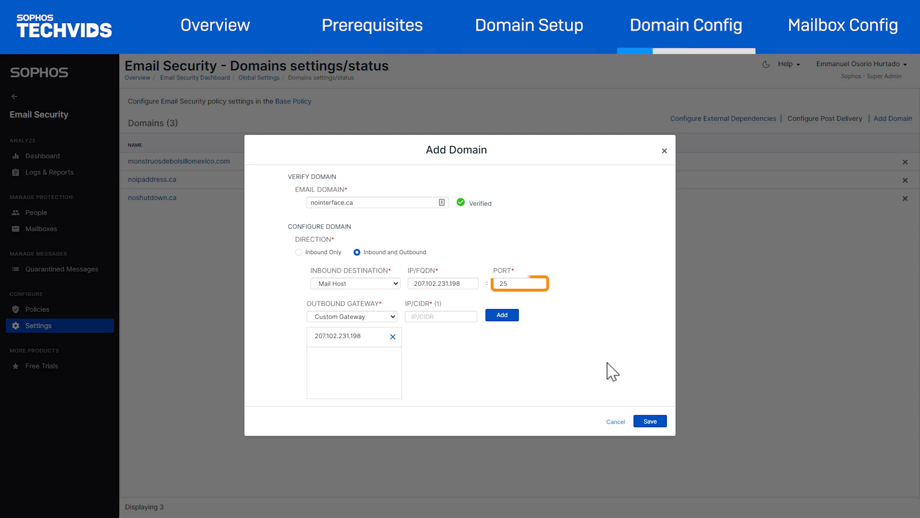
{"action": "left_click", "coordinate": [649, 421]}
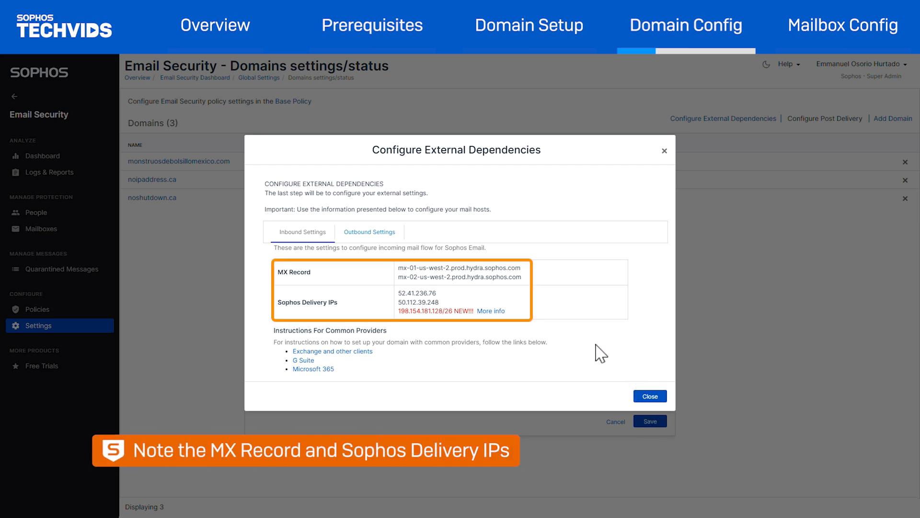
{"action": "left_click", "coordinate": [651, 396]}
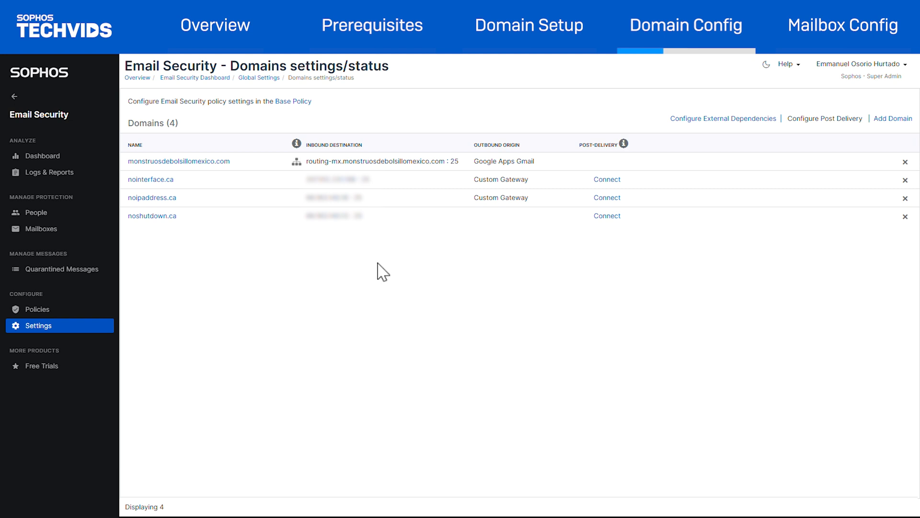
Step: Add a User mailbox with the user's name and e-mail address on the new domain and save it
{"action": "left_click", "coordinate": [43, 230]}
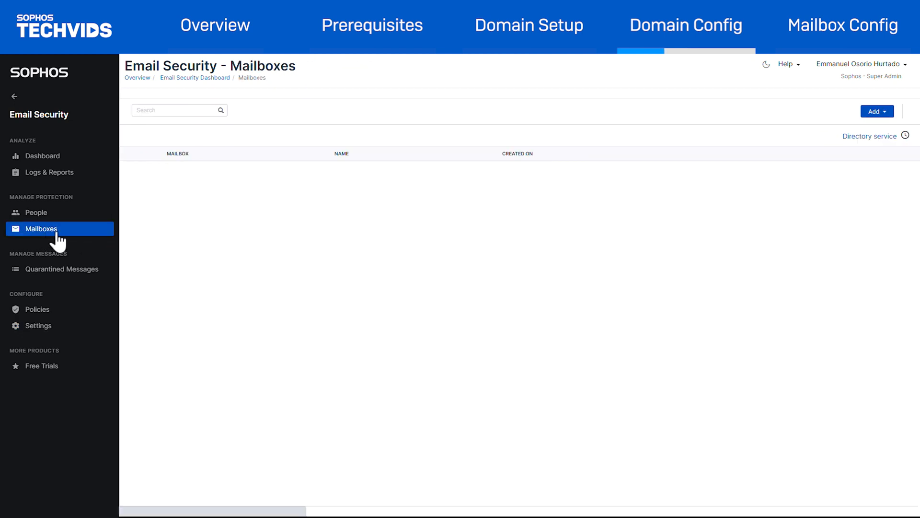
{"action": "left_click", "coordinate": [841, 113]}
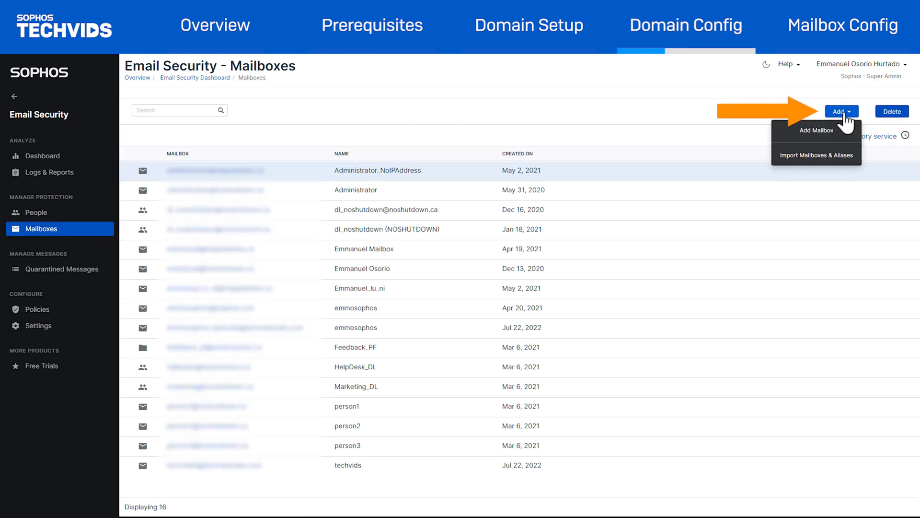
{"action": "left_click", "coordinate": [833, 131]}
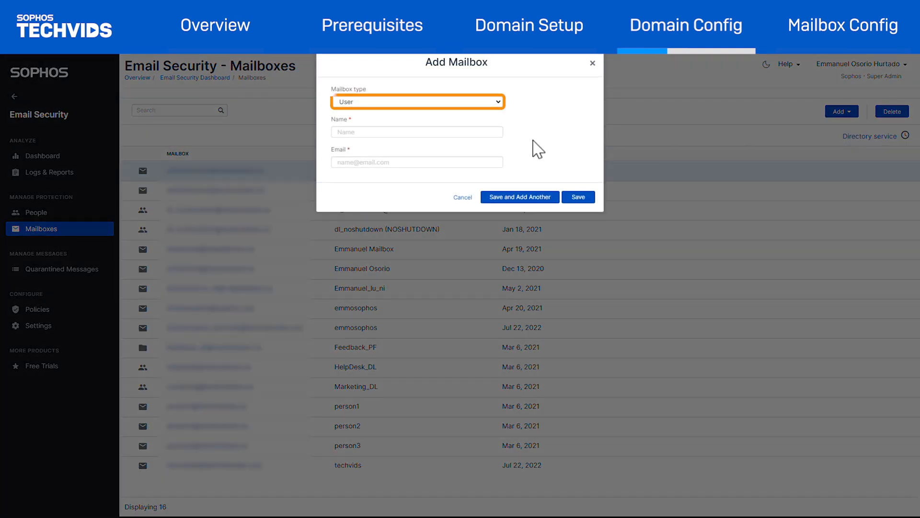
{"action": "left_click", "coordinate": [453, 134]}
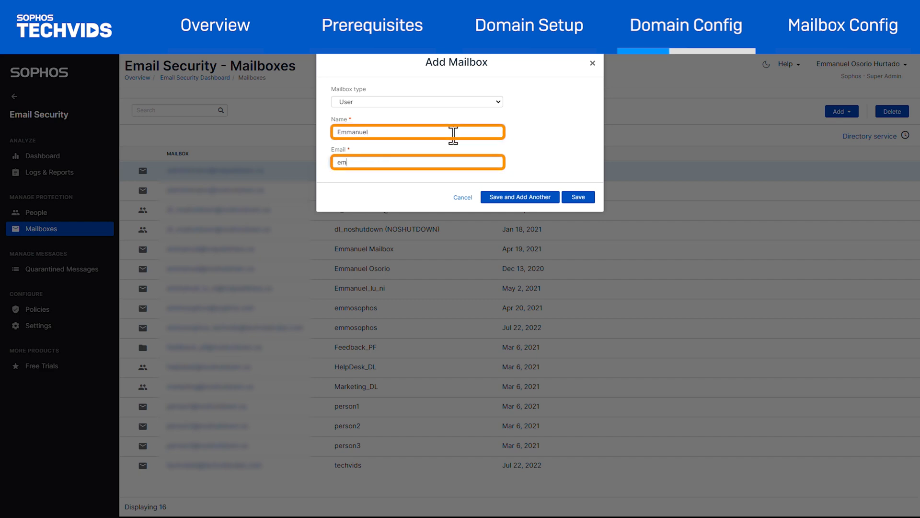
{"action": "left_click", "coordinate": [589, 197]}
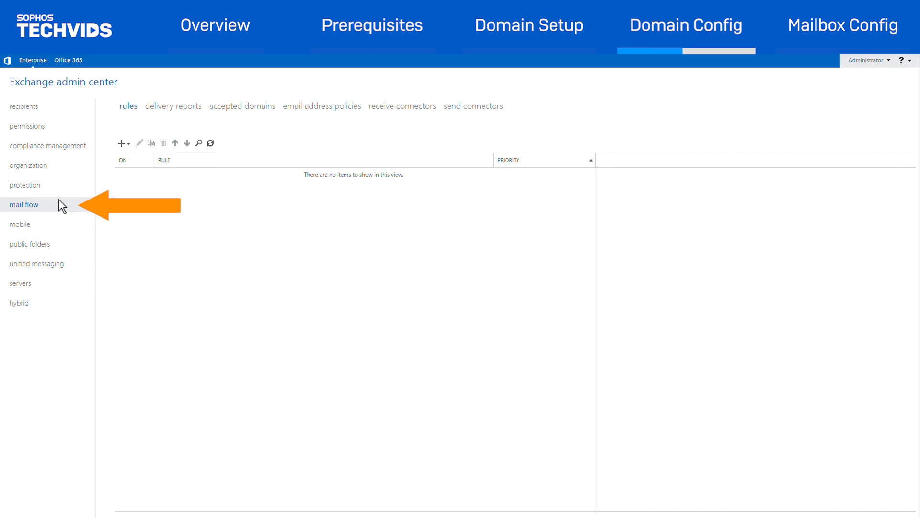
Step: In the Exchange admin center, create an Internet send connector named "Send Connector to Sophos Email" and proceed to its network settings
{"action": "left_click", "coordinate": [451, 111]}
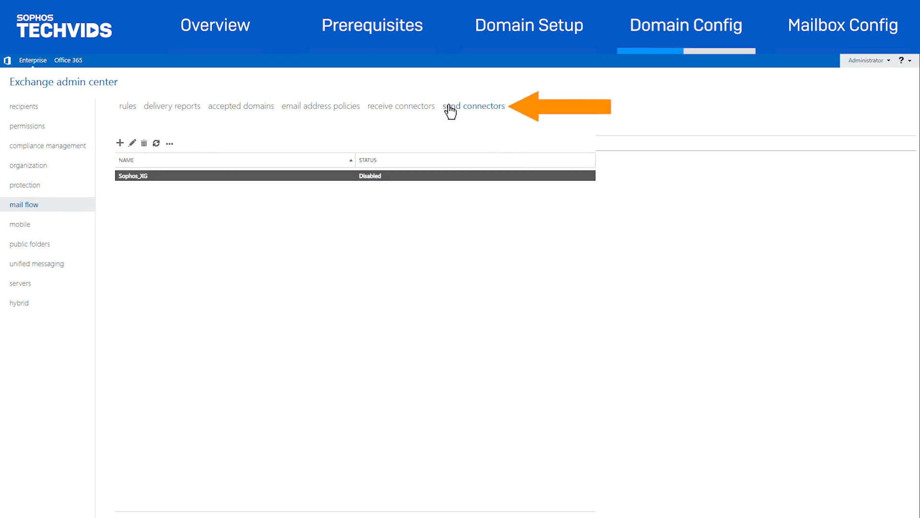
{"action": "left_click", "coordinate": [120, 143]}
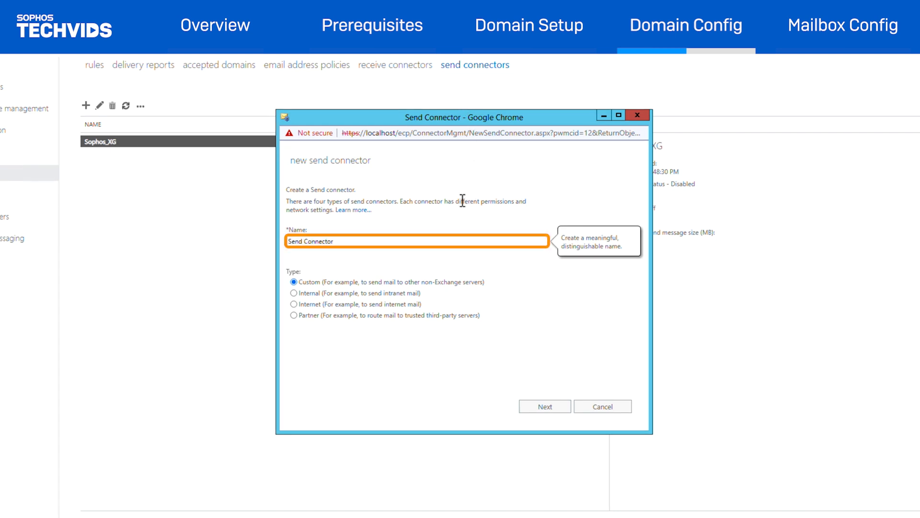
{"action": "type", "text": "Send Connector to Sophos Email"}
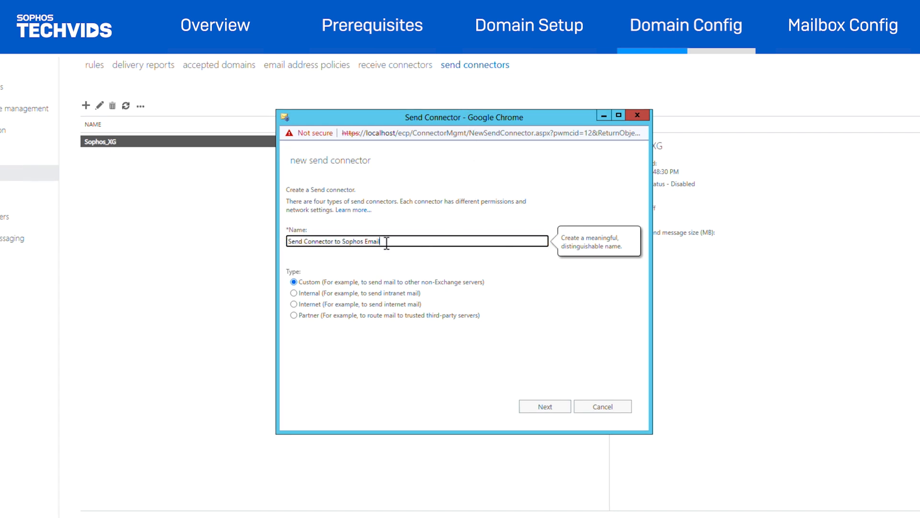
{"action": "left_click", "coordinate": [294, 304]}
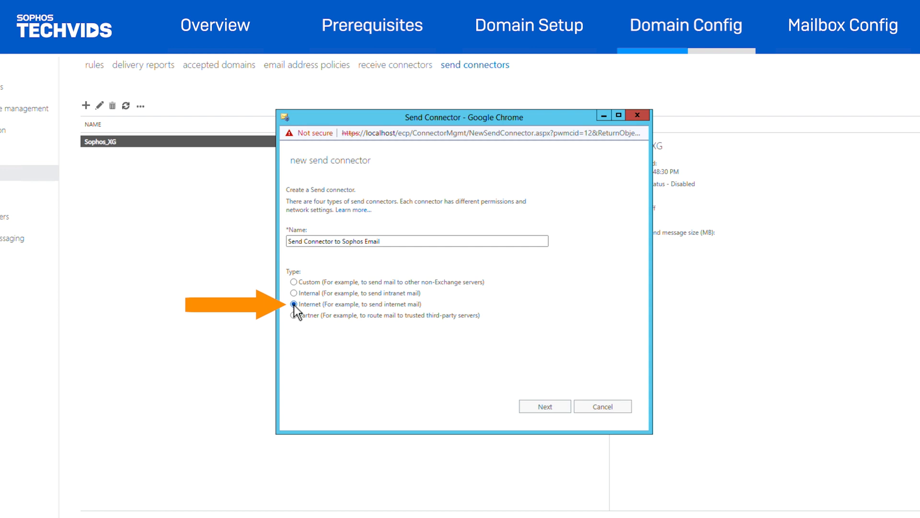
{"action": "left_click", "coordinate": [544, 407]}
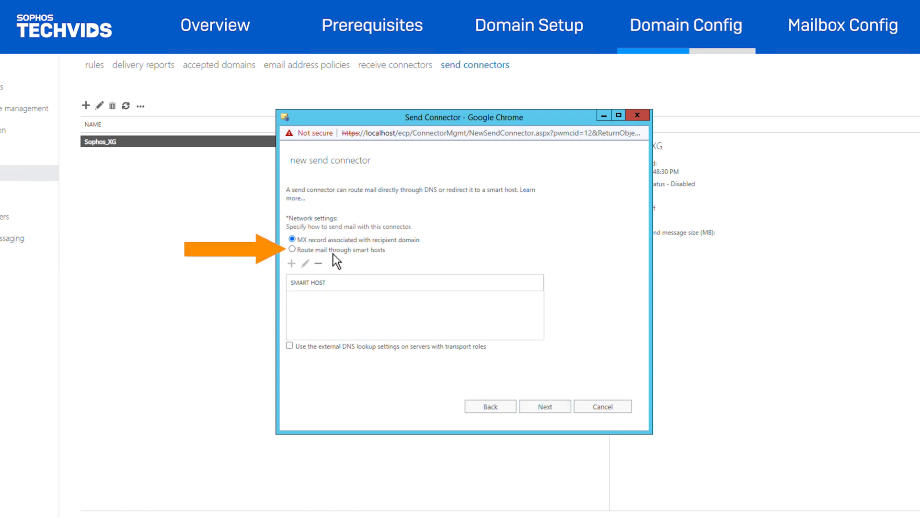
Step: Route the connector's mail through smart host relay-us-west-2.prod.hydra.sophos.com and accept None as the smart host authentication
{"action": "left_click", "coordinate": [292, 249]}
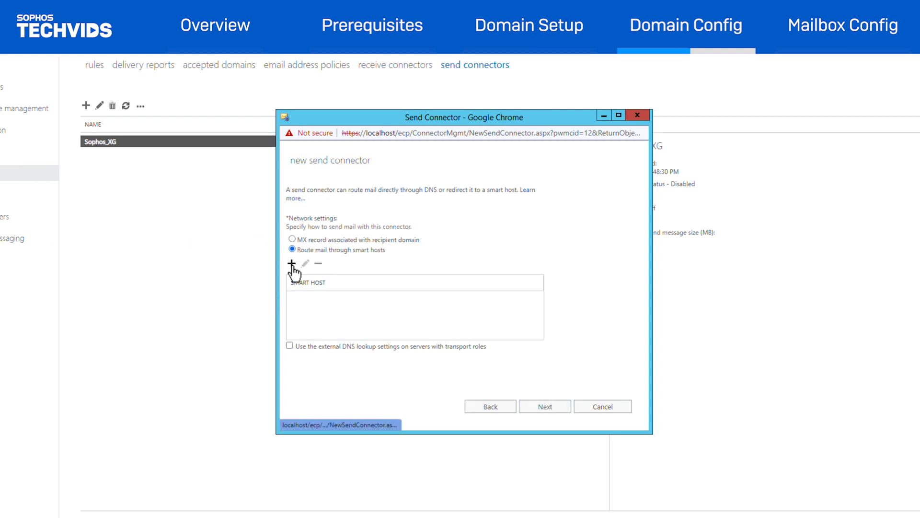
{"action": "left_click", "coordinate": [291, 263]}
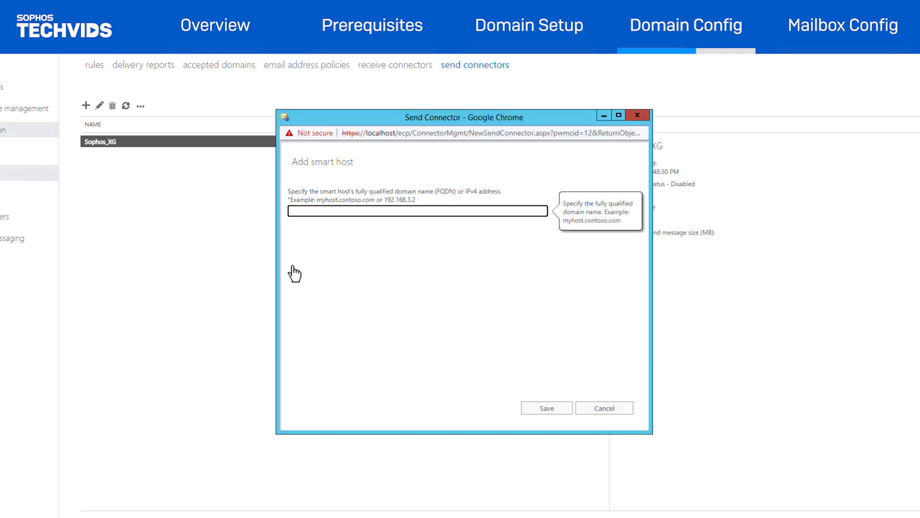
{"action": "type", "text": "relay-us-west-2.prod.hydra.sophos.com"}
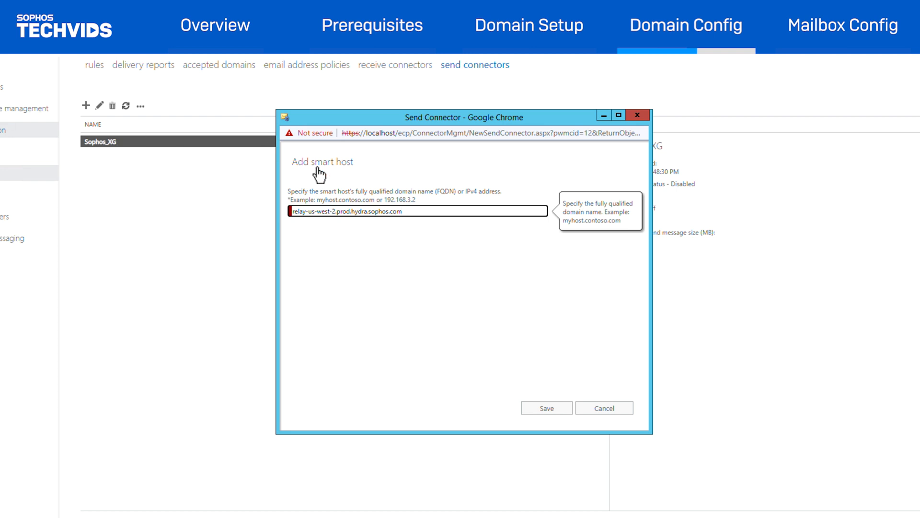
{"action": "left_click", "coordinate": [568, 408]}
{"action": "left_click", "coordinate": [569, 408]}
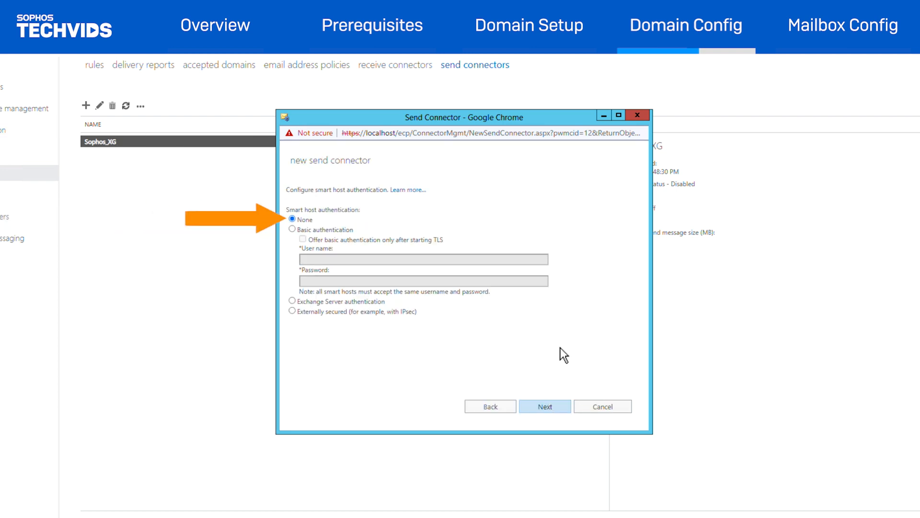
{"action": "left_click", "coordinate": [552, 409]}
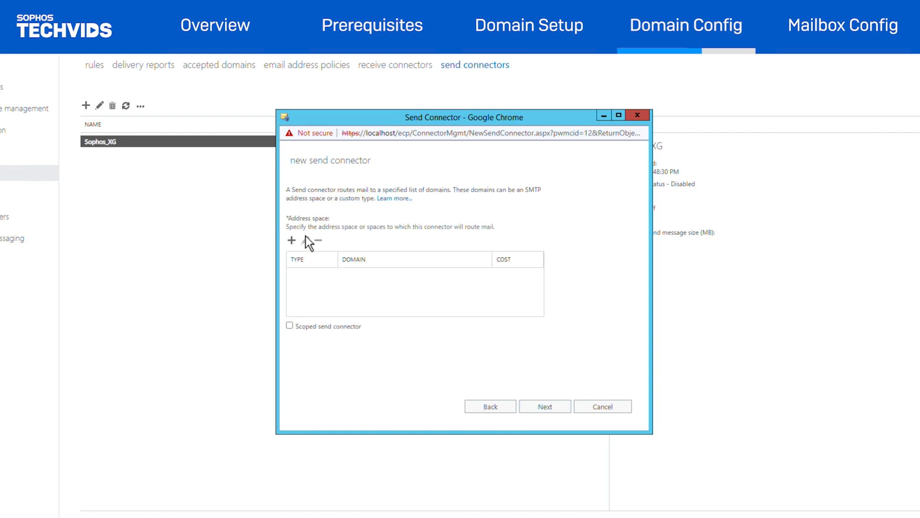
Step: Add an SMTP address space for gmail.com with cost 1 to the send connector and proceed to its source server settings
{"action": "left_click", "coordinate": [292, 240]}
{"action": "left_click", "coordinate": [340, 245]}
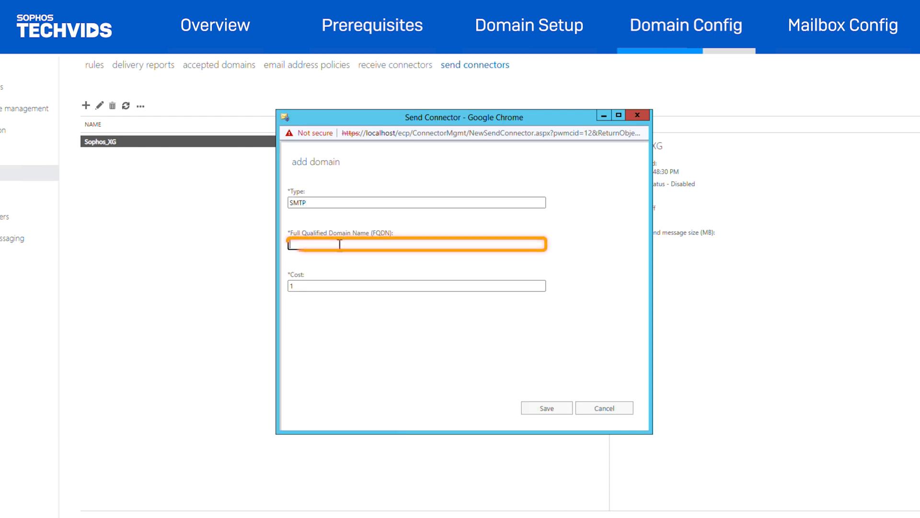
{"action": "type", "text": "*"}
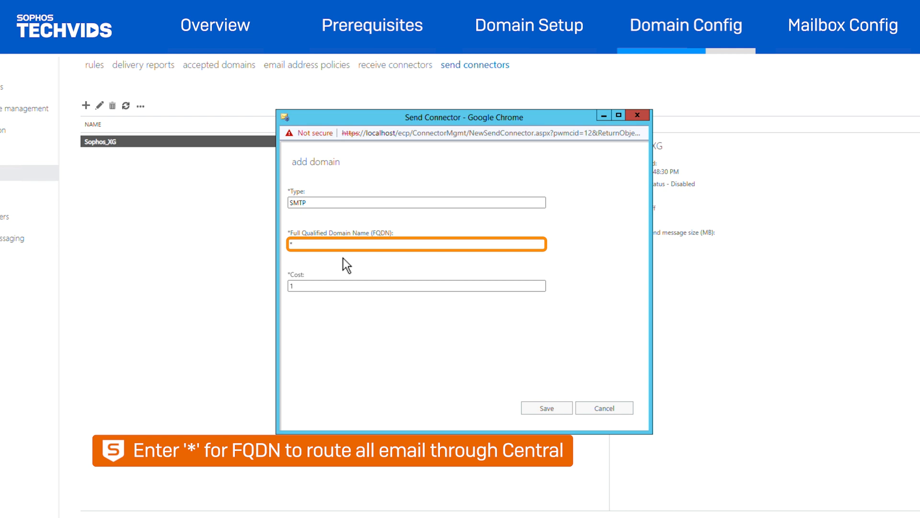
{"action": "key", "text": "BackSpace"}
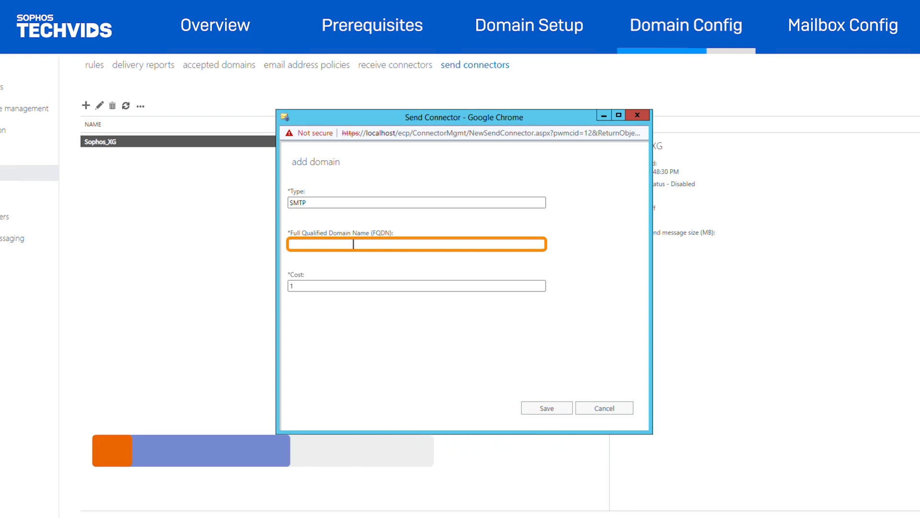
{"action": "type", "text": "gmail.com"}
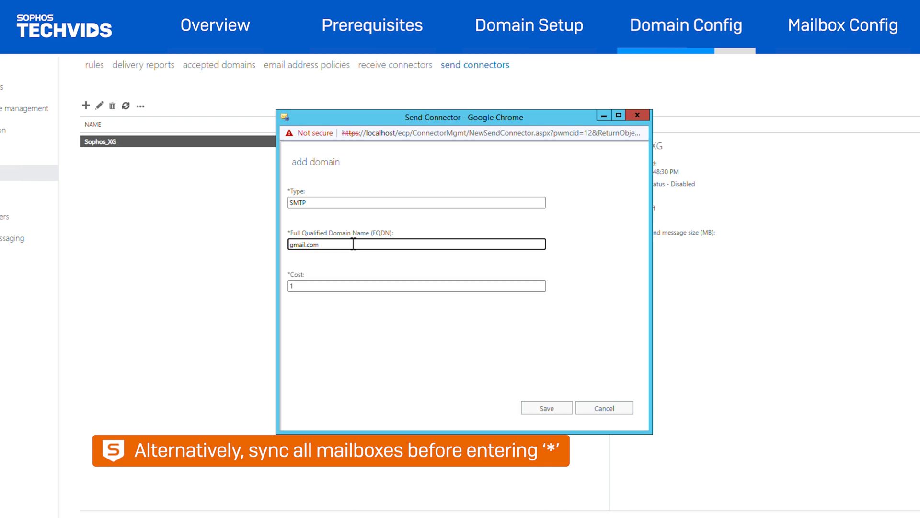
{"action": "left_click", "coordinate": [560, 411]}
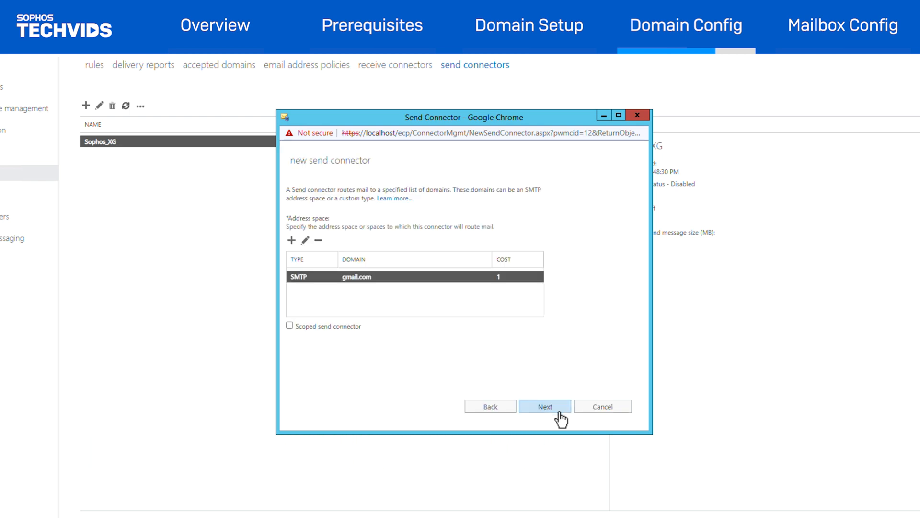
{"action": "left_click", "coordinate": [560, 412]}
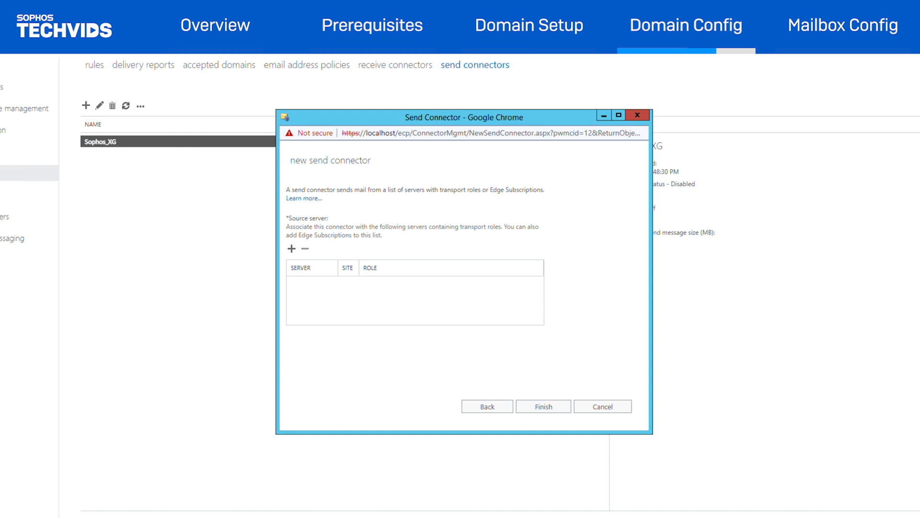
Step: Assign EXCHANGE1 as the connector's source server, finish creating the connector, and select it in the send connector list
{"action": "left_click", "coordinate": [291, 249]}
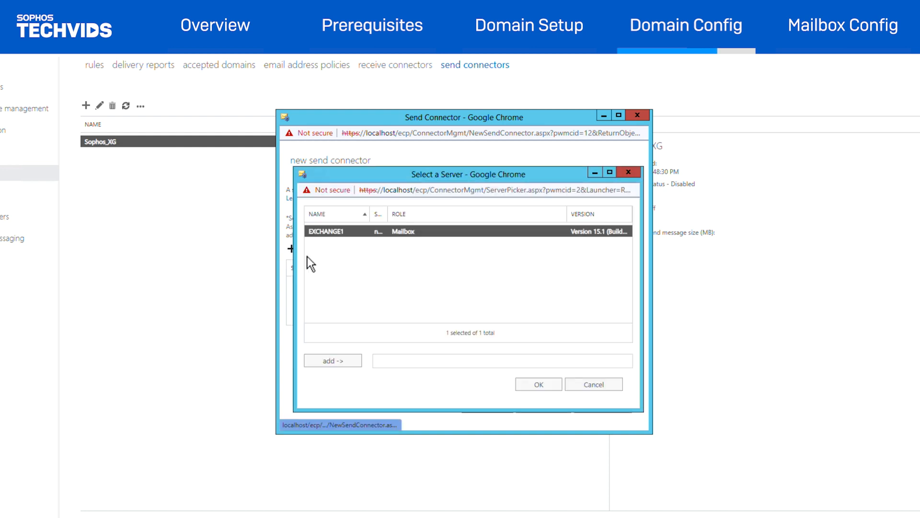
{"action": "left_click", "coordinate": [342, 365]}
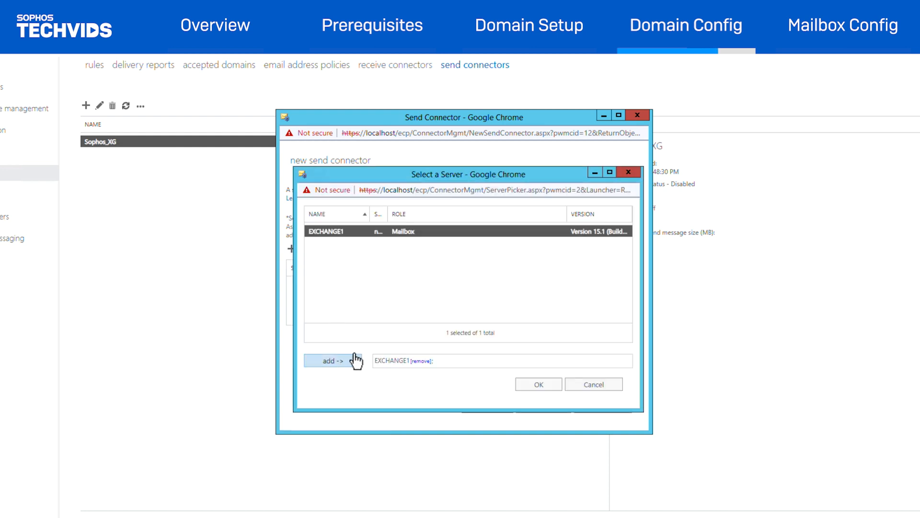
{"action": "left_click", "coordinate": [552, 385]}
{"action": "left_click", "coordinate": [545, 407]}
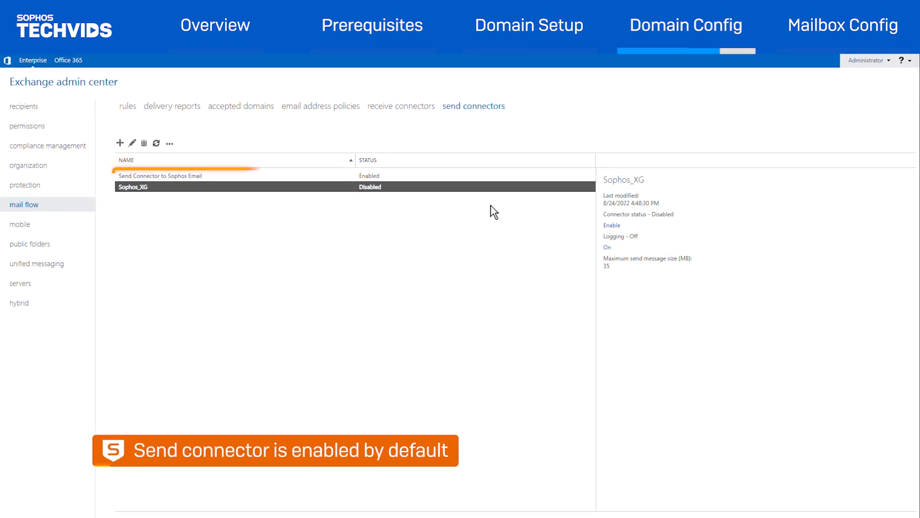
{"action": "left_click", "coordinate": [475, 178]}
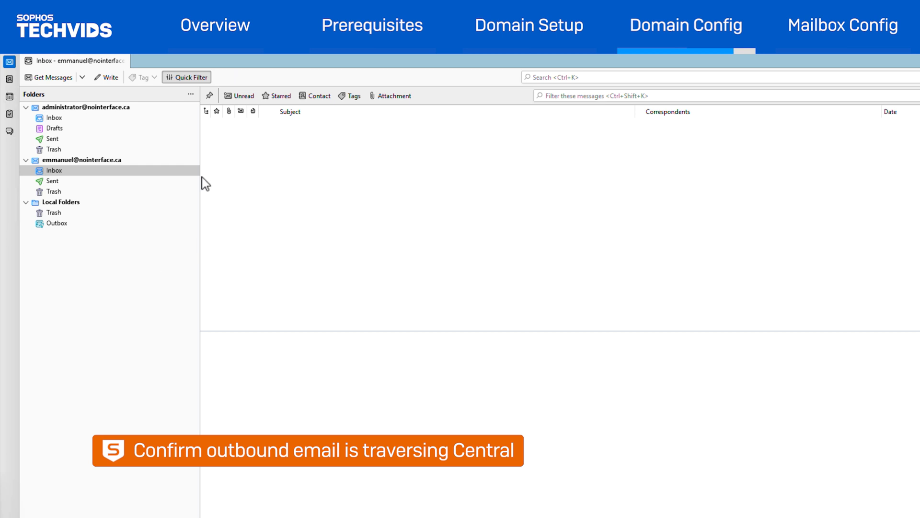
Step: In Thunderbird, send a message with the subject "Techvids Rules!" and the copied body text to the external Gmail address
{"action": "left_click", "coordinate": [109, 78]}
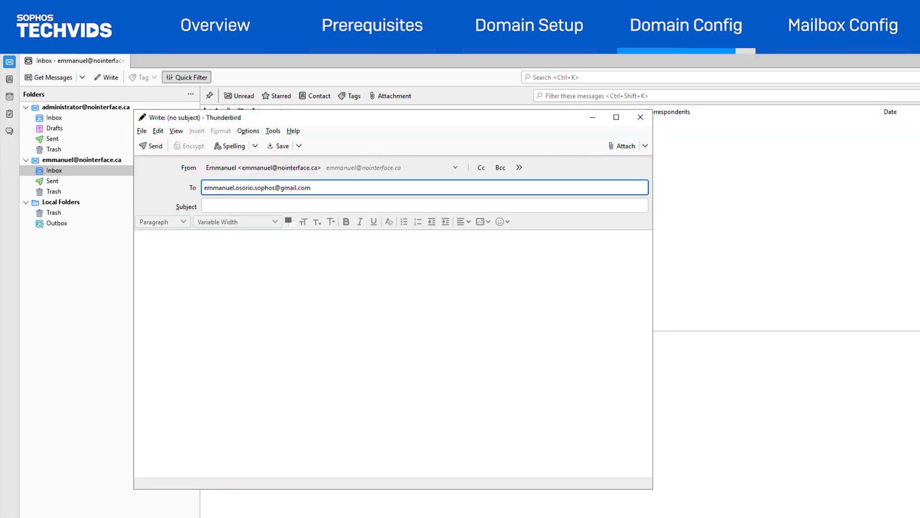
{"action": "key", "text": "Tab"}
{"action": "type", "text": "Techvids Rules!"}
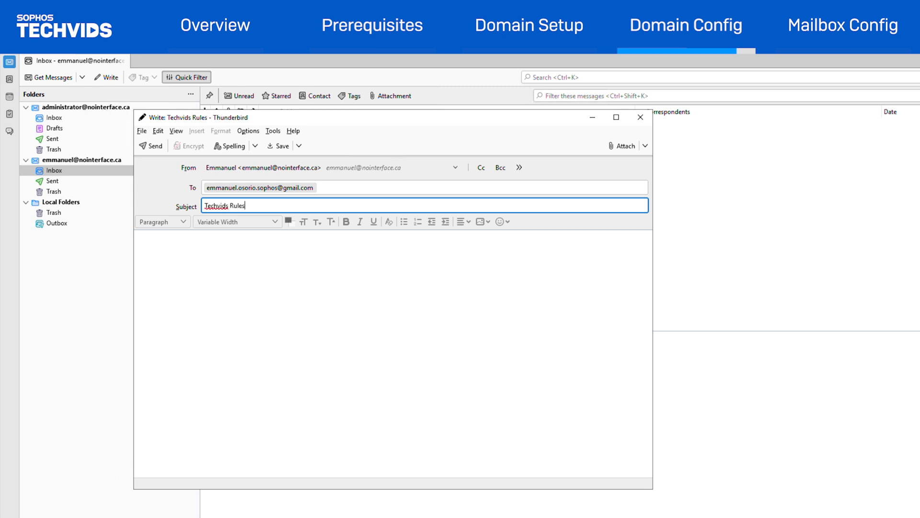
{"action": "key", "text": "Tab"}
{"action": "type", "text": "Hey Emmanuel,  Check out this URL for some fantastic Sophos videos techvids.sophos.com  Bye!"}
{"action": "left_click", "coordinate": [151, 146]}
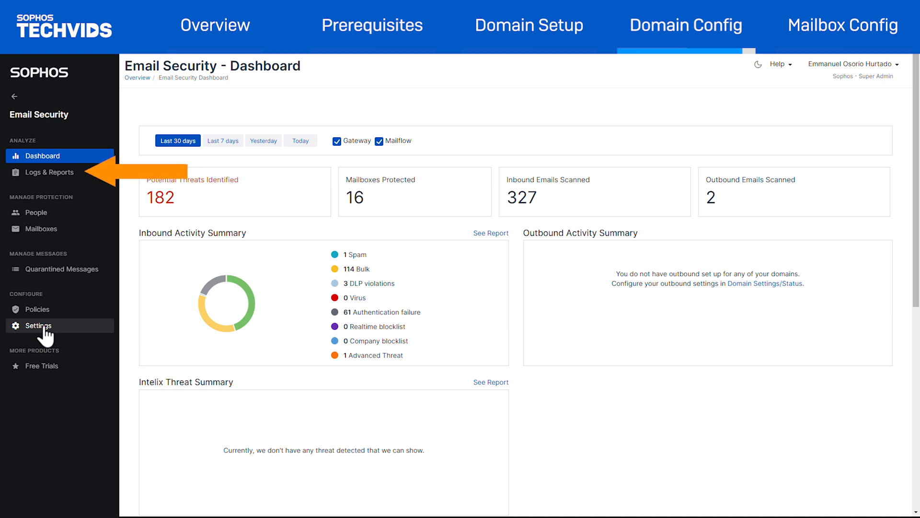
Step: Check the test message's route in the Sophos Email Message History and in Gmail's original message view
{"action": "left_click", "coordinate": [59, 173]}
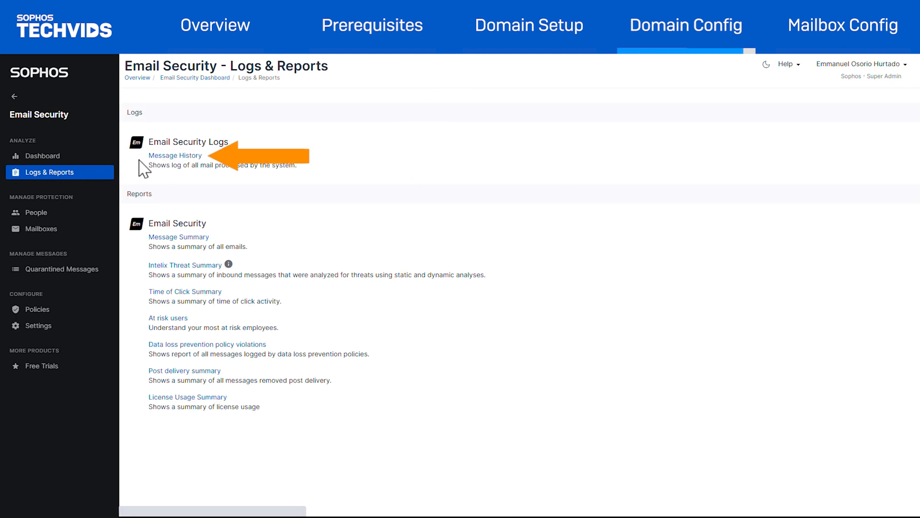
{"action": "left_click", "coordinate": [172, 156]}
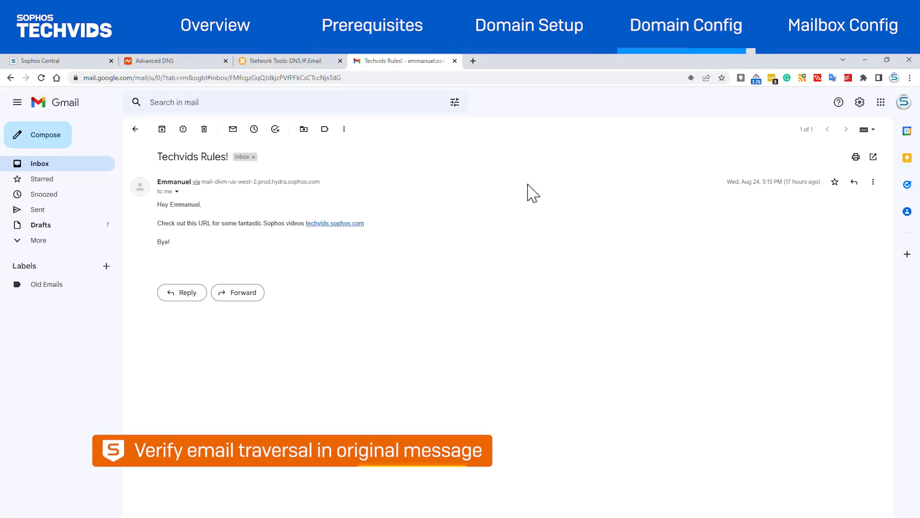
{"action": "left_click", "coordinate": [872, 182]}
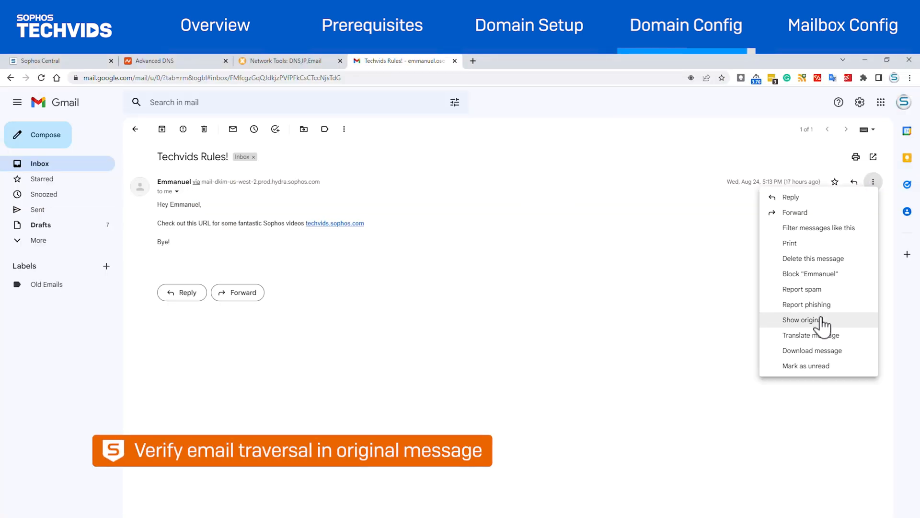
{"action": "left_click", "coordinate": [768, 320]}
{"action": "scroll", "coordinate": [611, 312], "scroll_direction": "down", "scroll_amount": 3}
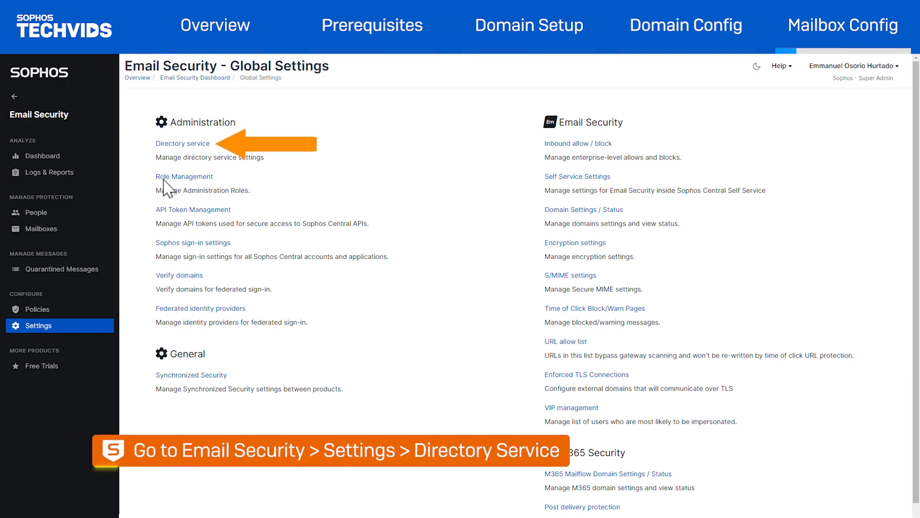
Step: In Sophos Email Security, view the directory service settings and the Import Mailboxes & Aliases option for mailboxes
{"action": "left_click", "coordinate": [180, 143]}
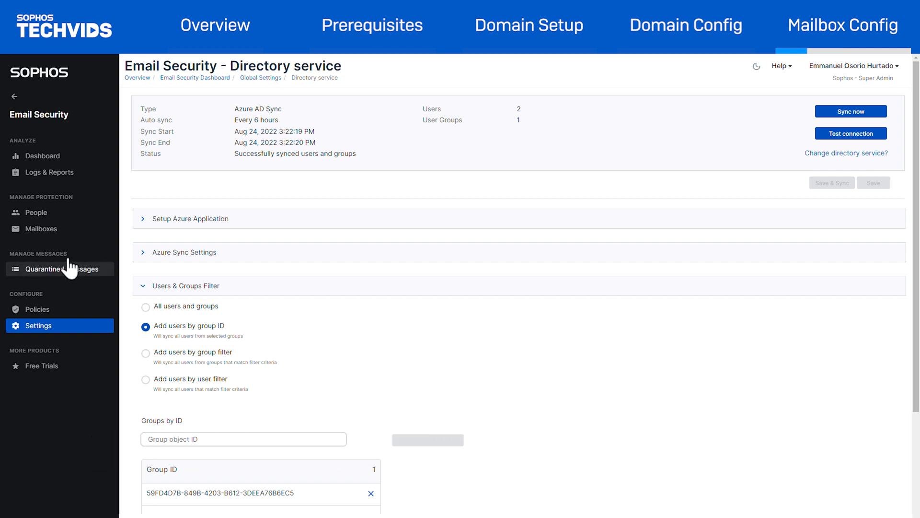
{"action": "left_click", "coordinate": [45, 230]}
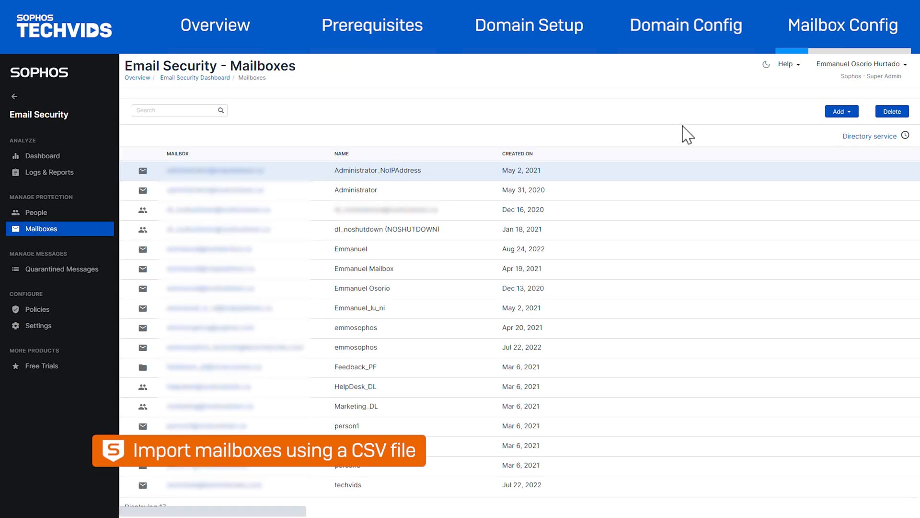
{"action": "left_click", "coordinate": [835, 115]}
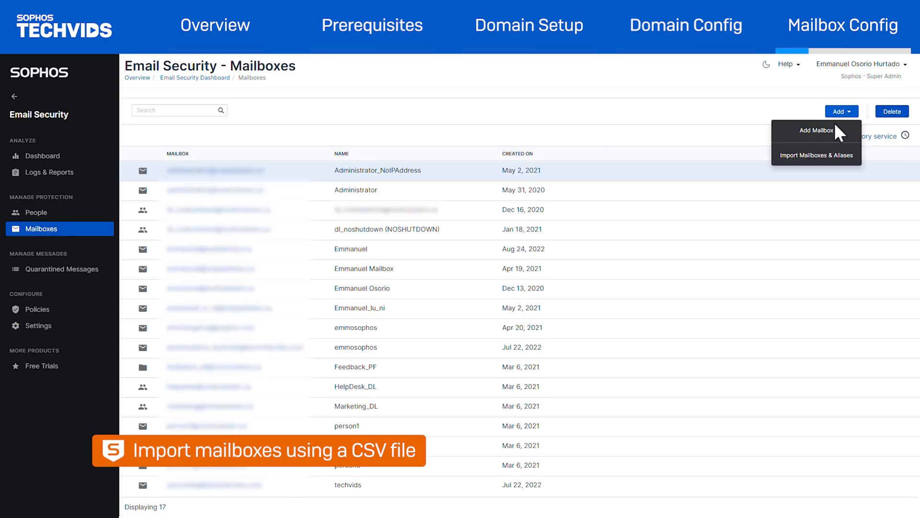
{"action": "left_click", "coordinate": [825, 154]}
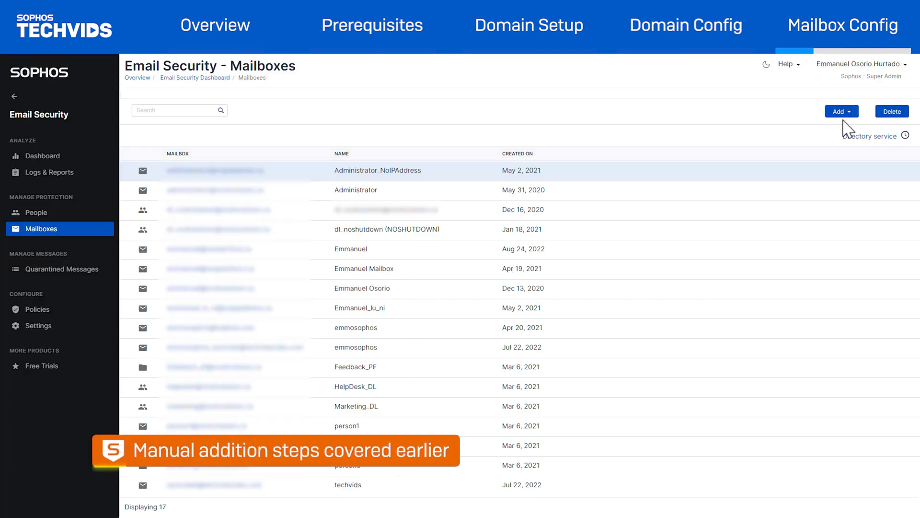
Step: Add a User mailbox named user1 with its e-mail address on nointerface.ca and save it
{"action": "left_click", "coordinate": [843, 113]}
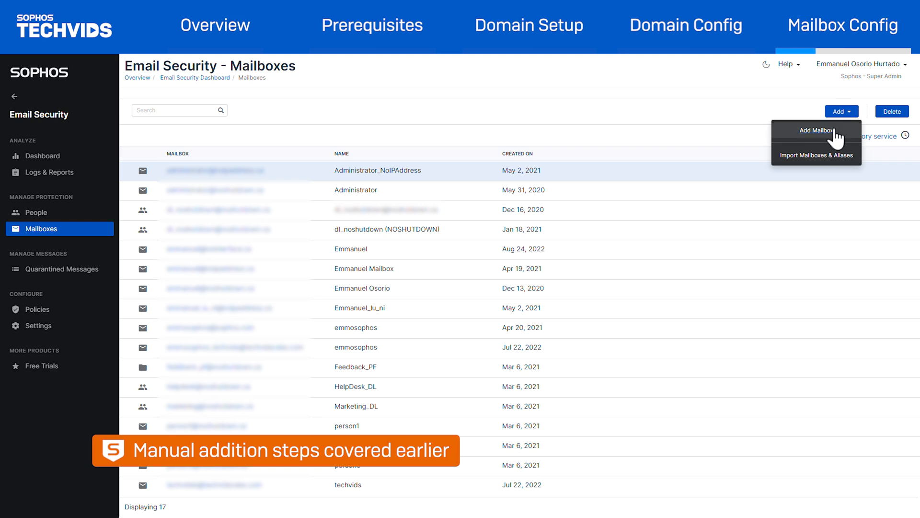
{"action": "left_click", "coordinate": [840, 124]}
{"action": "type", "text": "user1"}
{"action": "key", "text": "Tab"}
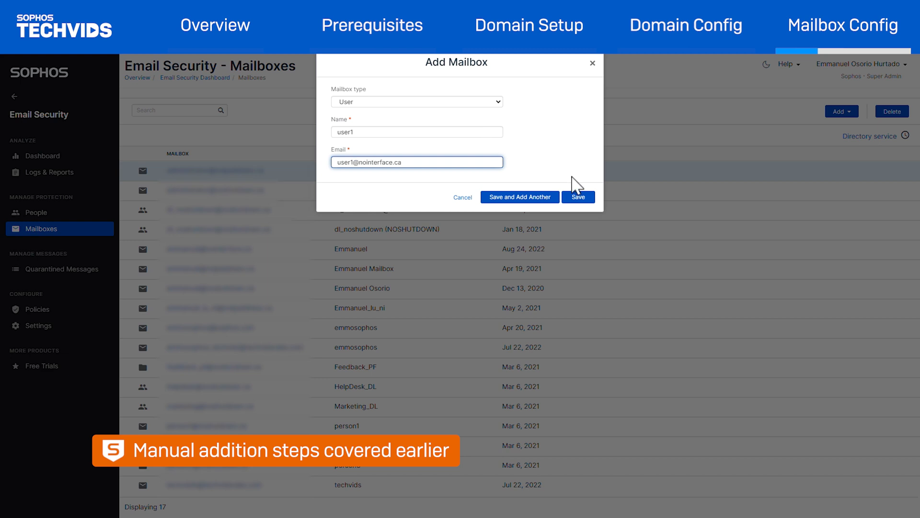
{"action": "left_click", "coordinate": [577, 198]}
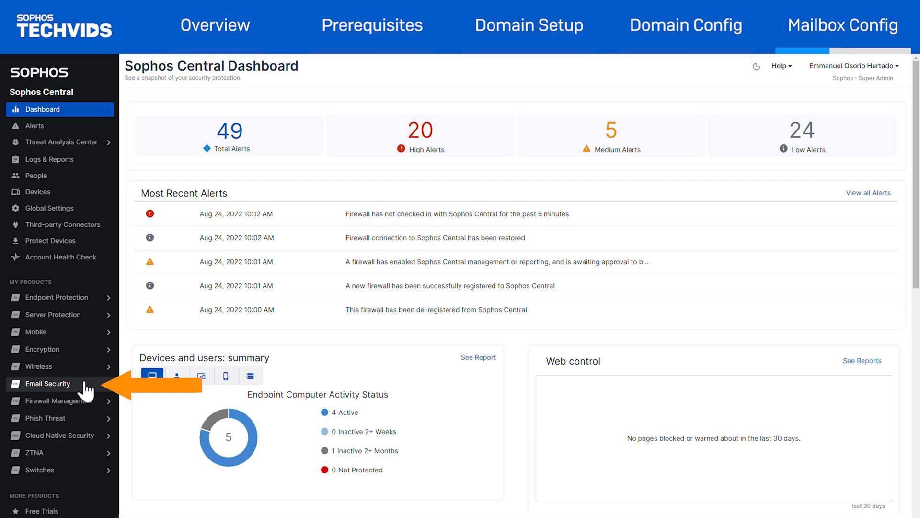
Step: Open the external dependencies information from the Email Security domain settings
{"action": "left_click", "coordinate": [86, 385]}
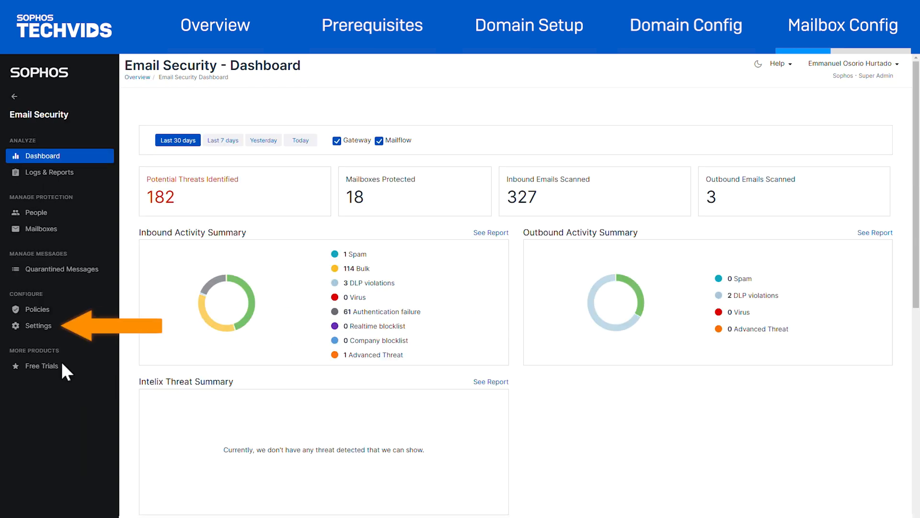
{"action": "left_click", "coordinate": [50, 331]}
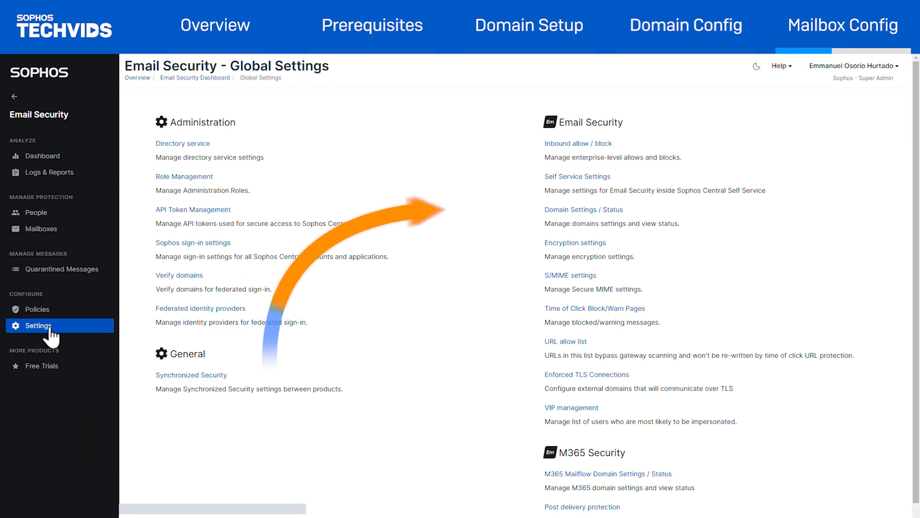
{"action": "left_click", "coordinate": [559, 210]}
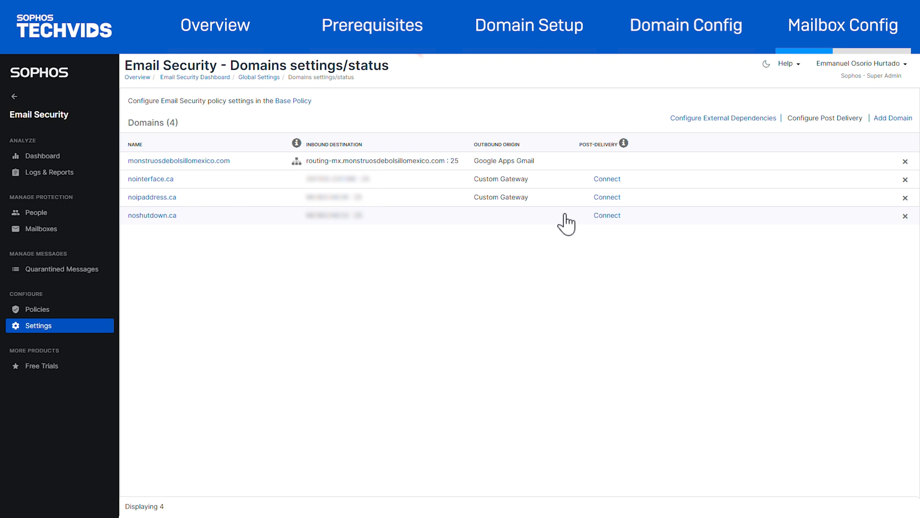
{"action": "left_click", "coordinate": [687, 119]}
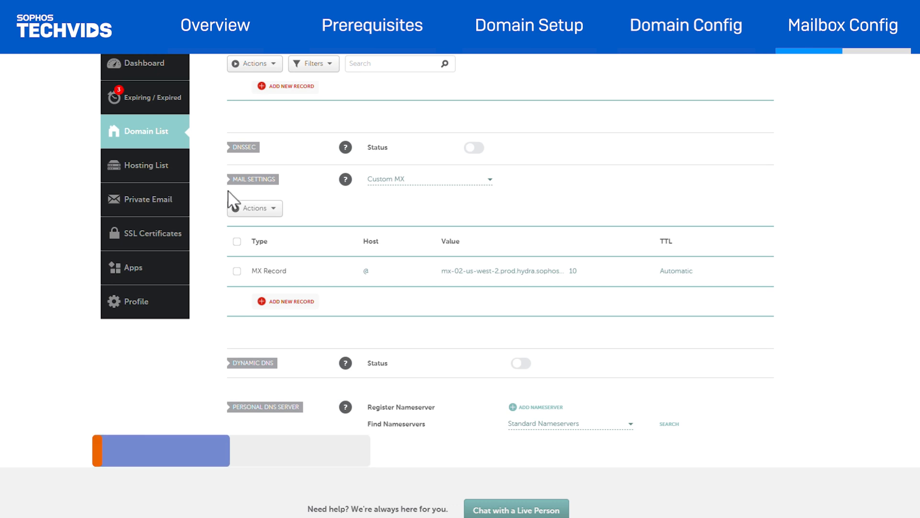
Step: At the DNS provider, add an MX record with host @, the copied Sophos mail server, and priority 10, and save it
{"action": "left_click", "coordinate": [286, 303]}
{"action": "scroll", "coordinate": [288, 307], "scroll_direction": "down", "scroll_amount": 2}
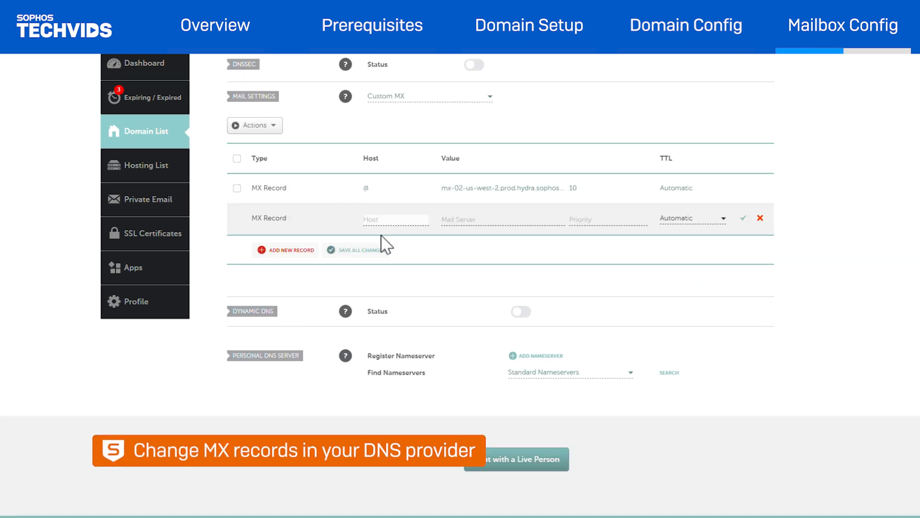
{"action": "type", "text": "@"}
{"action": "right_click", "coordinate": [491, 218]}
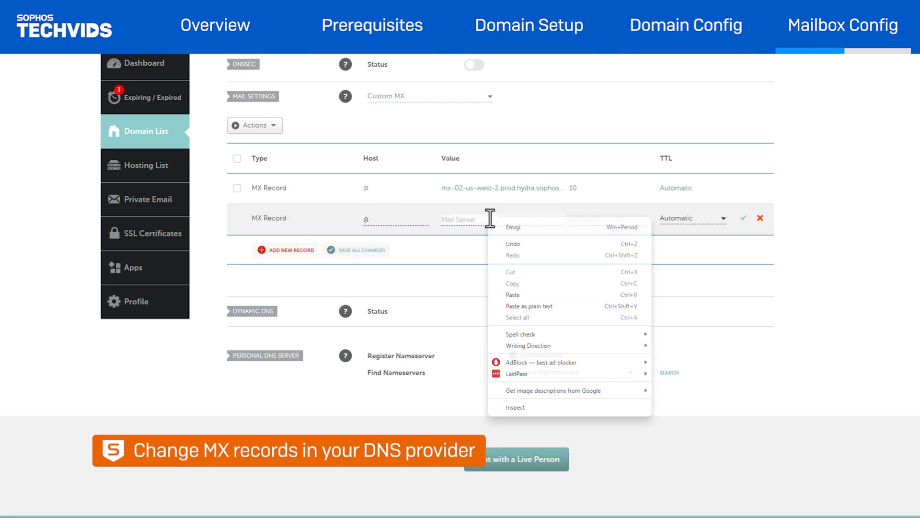
{"action": "left_click", "coordinate": [528, 295]}
{"action": "left_click", "coordinate": [582, 220]}
{"action": "type", "text": "10"}
{"action": "left_click", "coordinate": [743, 218]}
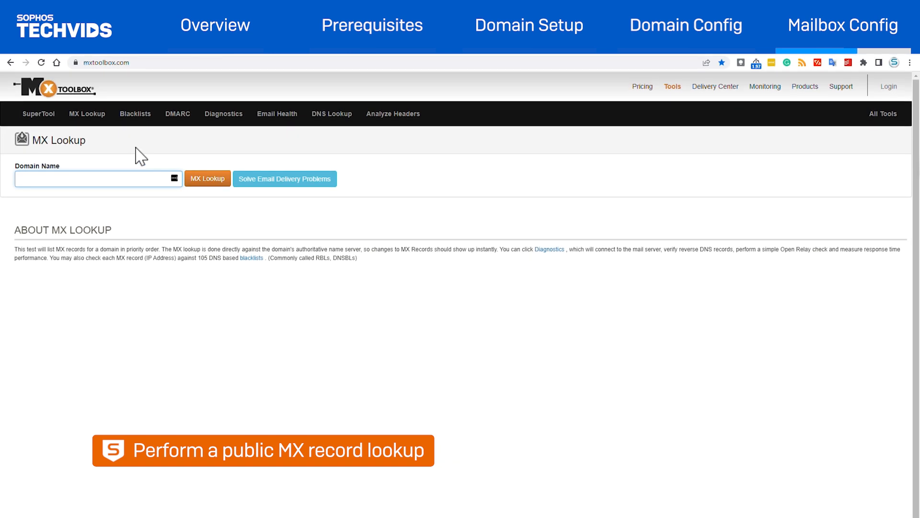
Step: Look up the domain's public MX records in MxToolbox
{"action": "type", "text": "interface.ca"}
{"action": "left_click", "coordinate": [197, 182]}
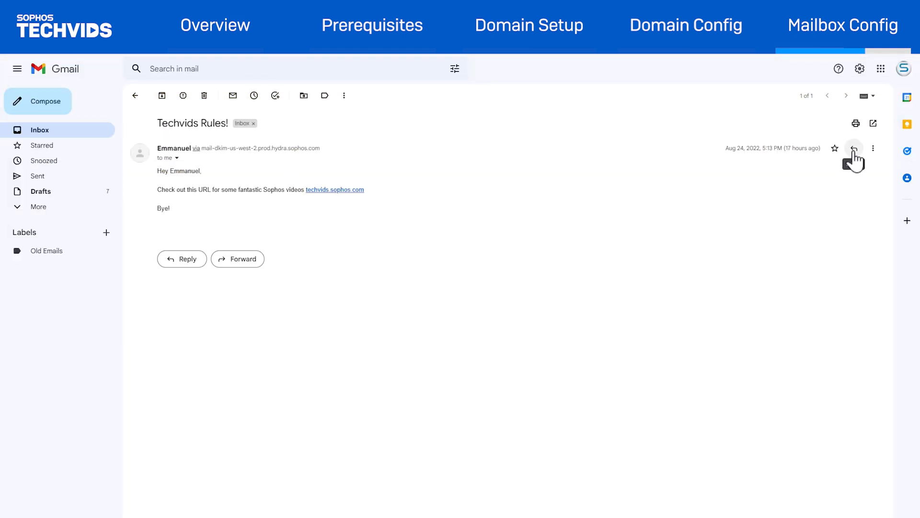
Step: Send a Gmail reply to the Techvids Rules! message reading "Hey! The videos are awesome and easy to follow! Thank you! Have a good day."
{"action": "left_click", "coordinate": [854, 150]}
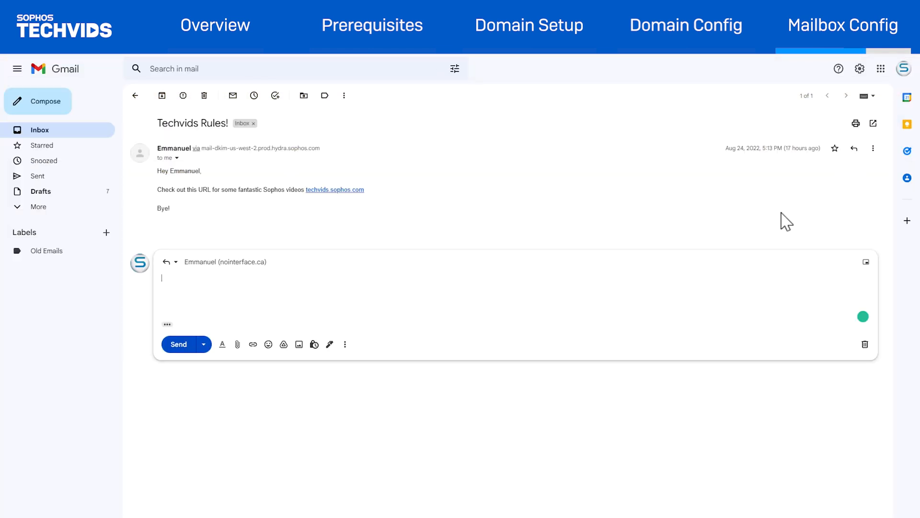
{"action": "type", "text": "Hey!"}
{"action": "key", "text": "Return"}
{"action": "type", "text": "The videos are awesome and easy to follow! Thank you!"}
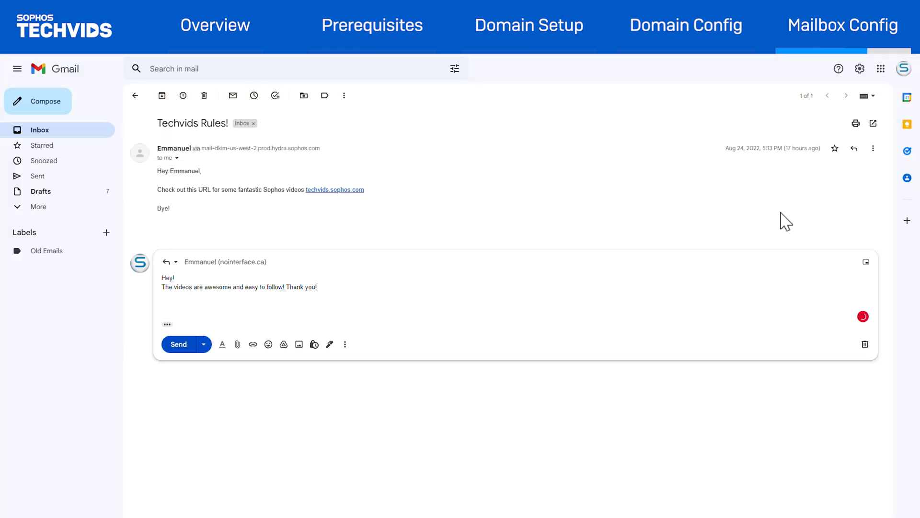
{"action": "key", "text": "Return"}
{"action": "type", "text": "Have a good day!"}
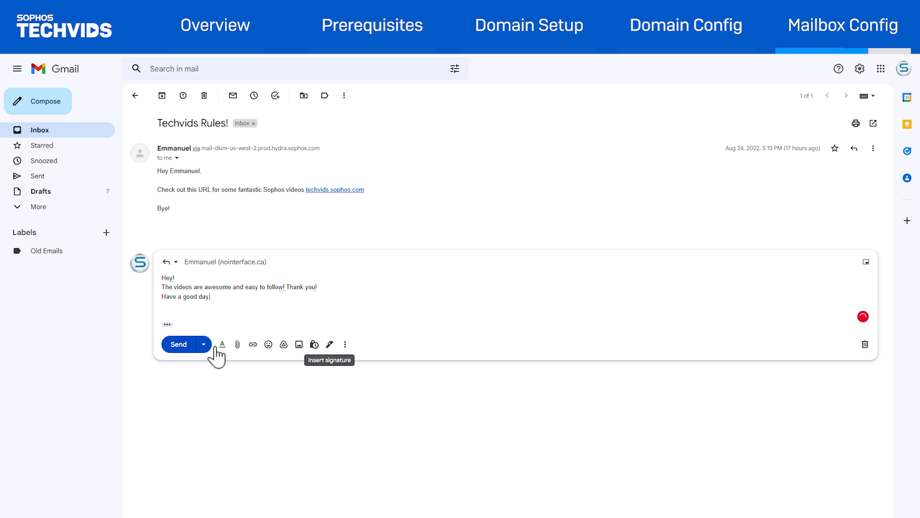
{"action": "left_click", "coordinate": [190, 350]}
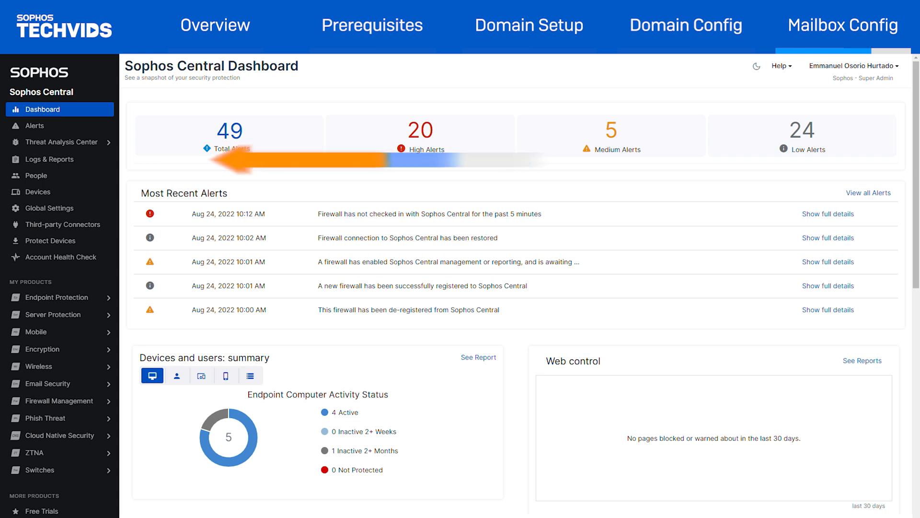
Step: In Sophos Central, open the Email Security message history log to check for the reply
{"action": "left_click", "coordinate": [62, 159]}
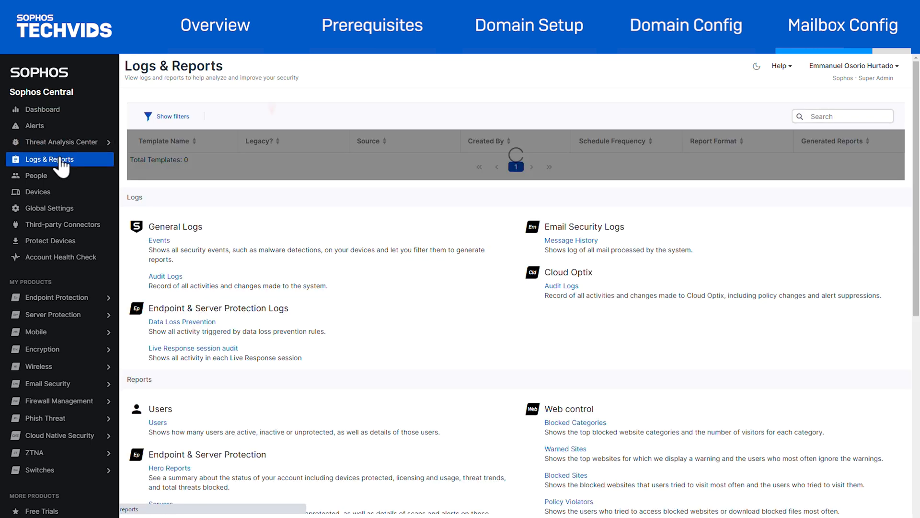
{"action": "left_click", "coordinate": [575, 264]}
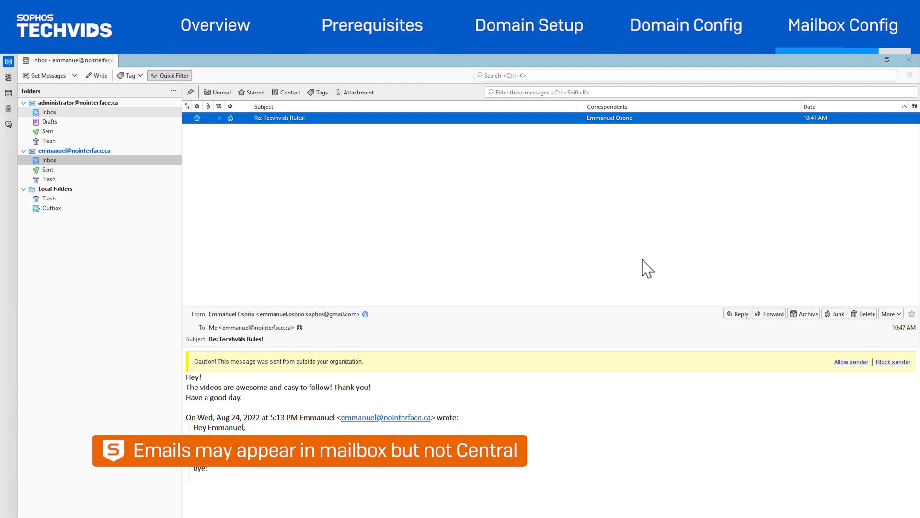
Step: In the desktop mail client, open the received "Re: Tecvhvids Rules!" message and view its original message to verify the e-mail's origin
{"action": "double_click", "coordinate": [864, 119]}
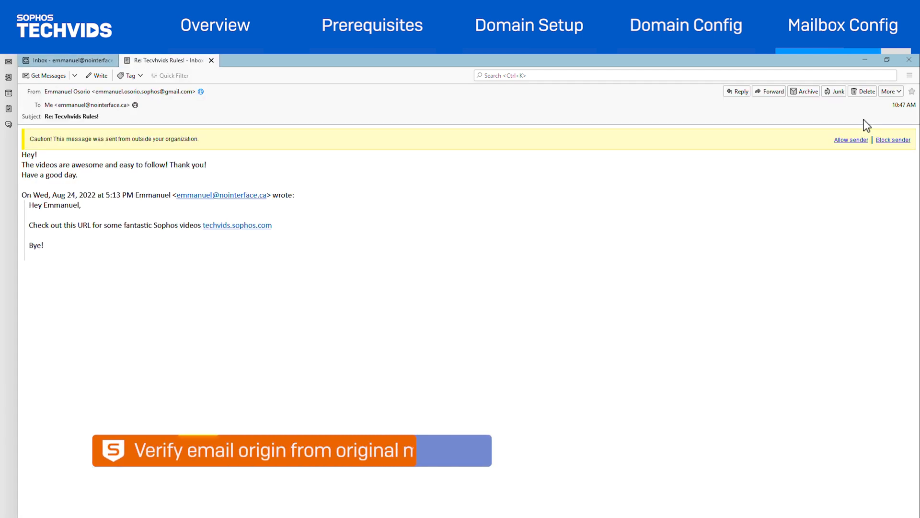
{"action": "left_click", "coordinate": [897, 93]}
{"action": "left_click", "coordinate": [882, 153]}
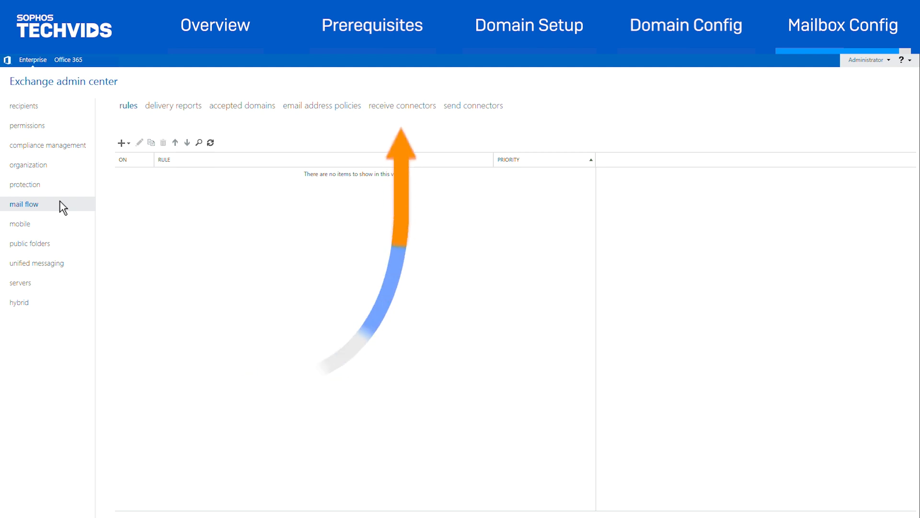
Step: In Exchange, add Sophos delivery IPs 198.154.181.128/26, 50.112.39.248 and 52.41.236.76 to the Client Frontend EXCHANGE1 receive connector's remote network settings and save
{"action": "left_click", "coordinate": [398, 109]}
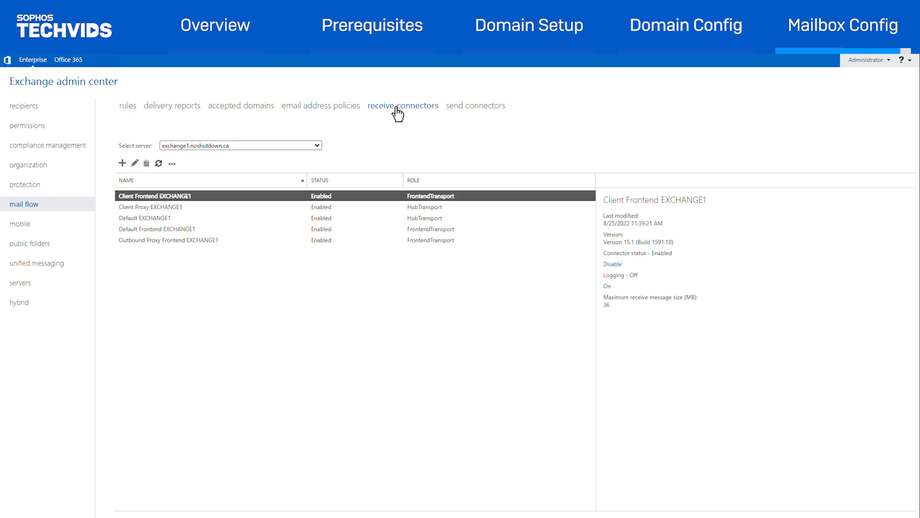
{"action": "double_click", "coordinate": [220, 197]}
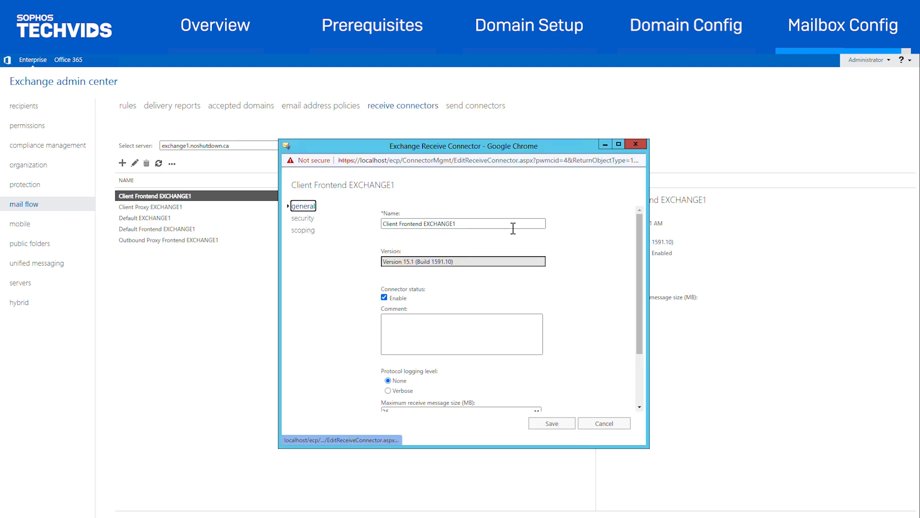
{"action": "left_click", "coordinate": [304, 231]}
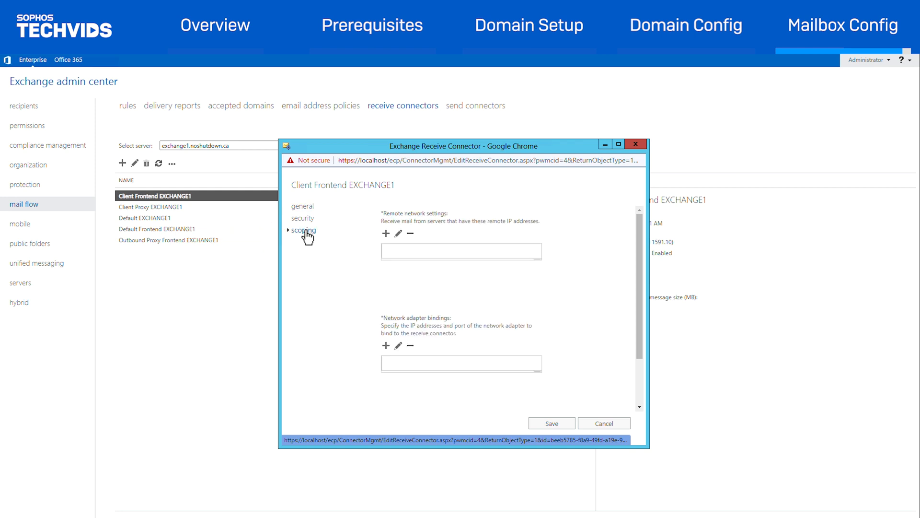
{"action": "left_click", "coordinate": [386, 234]}
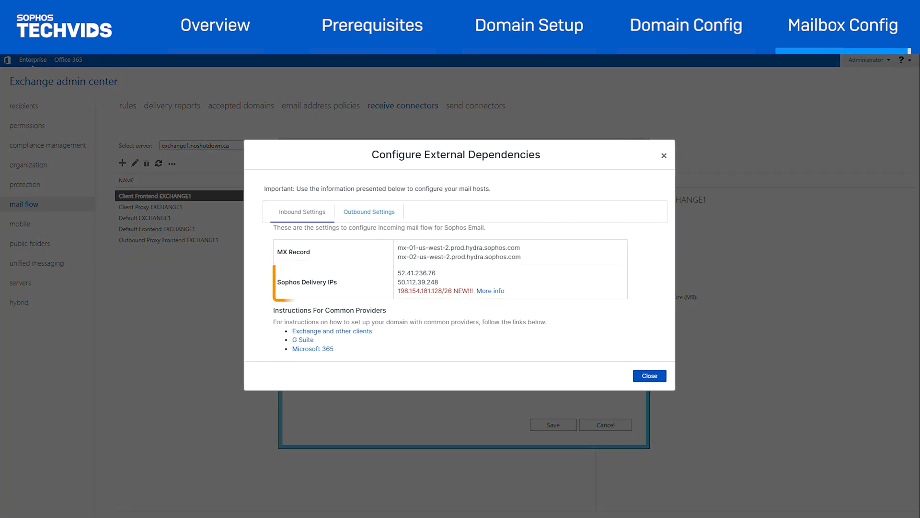
{"action": "type", "text": "198.154."}
{"action": "type", "text": "180.128/26"}
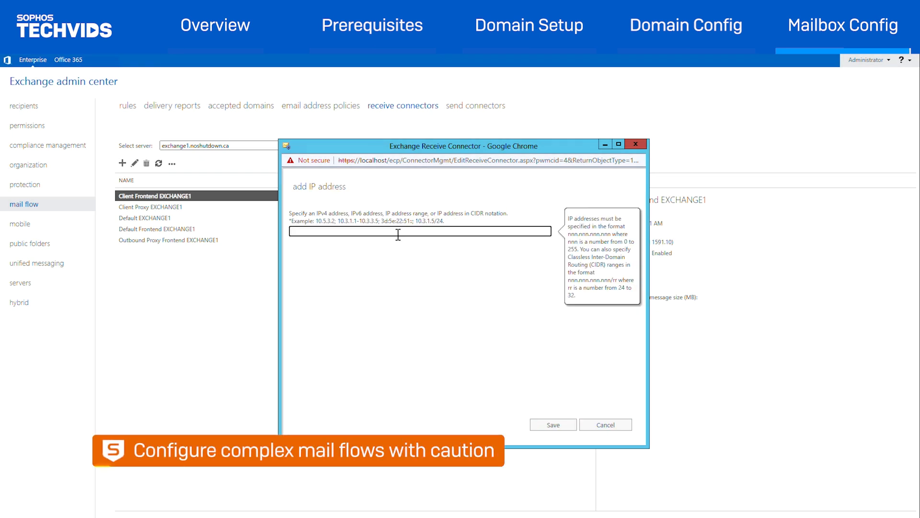
{"action": "type", "text": "50.112.39."}
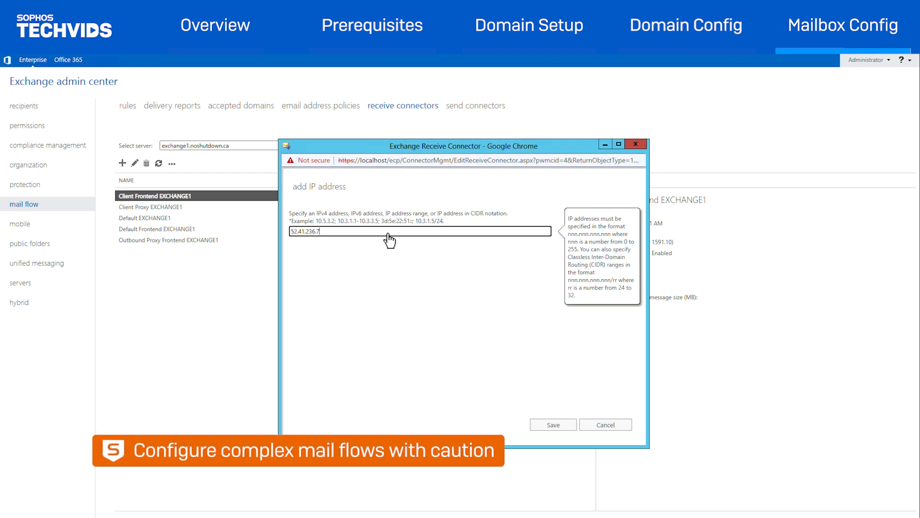
{"action": "left_click", "coordinate": [550, 424]}
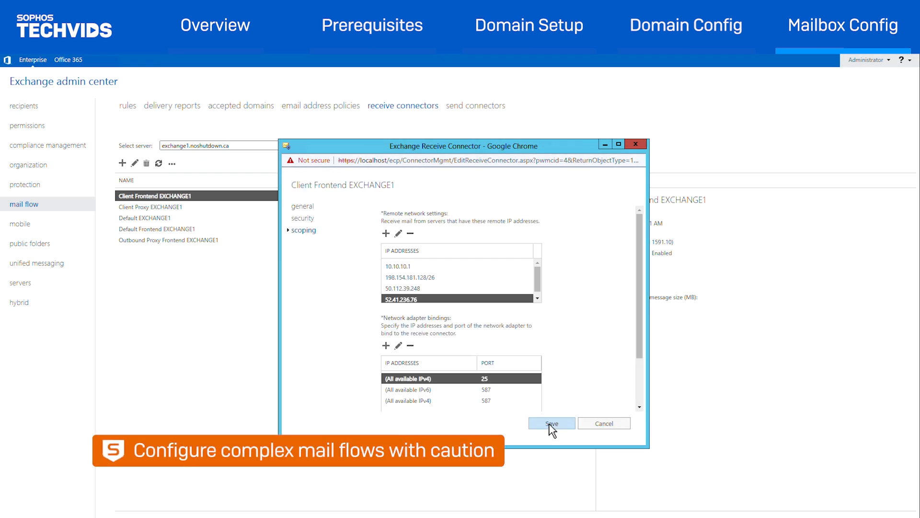
{"action": "left_click", "coordinate": [550, 424]}
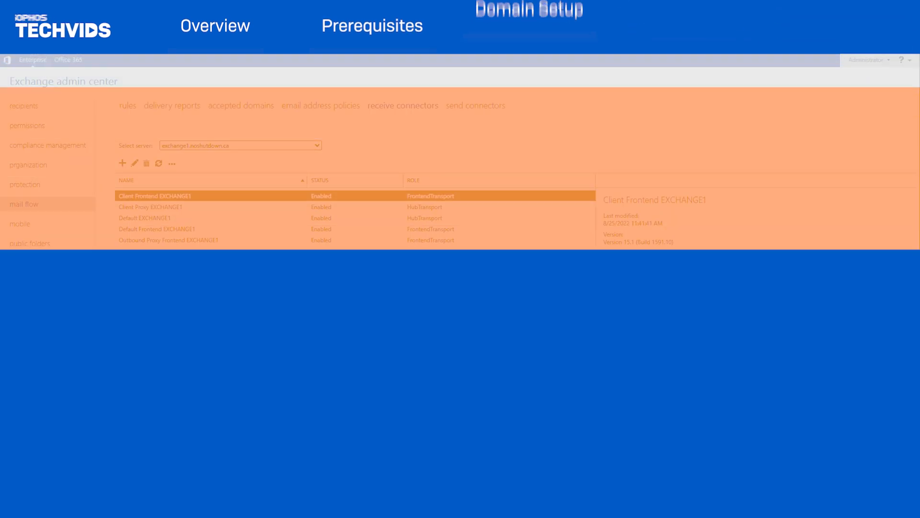